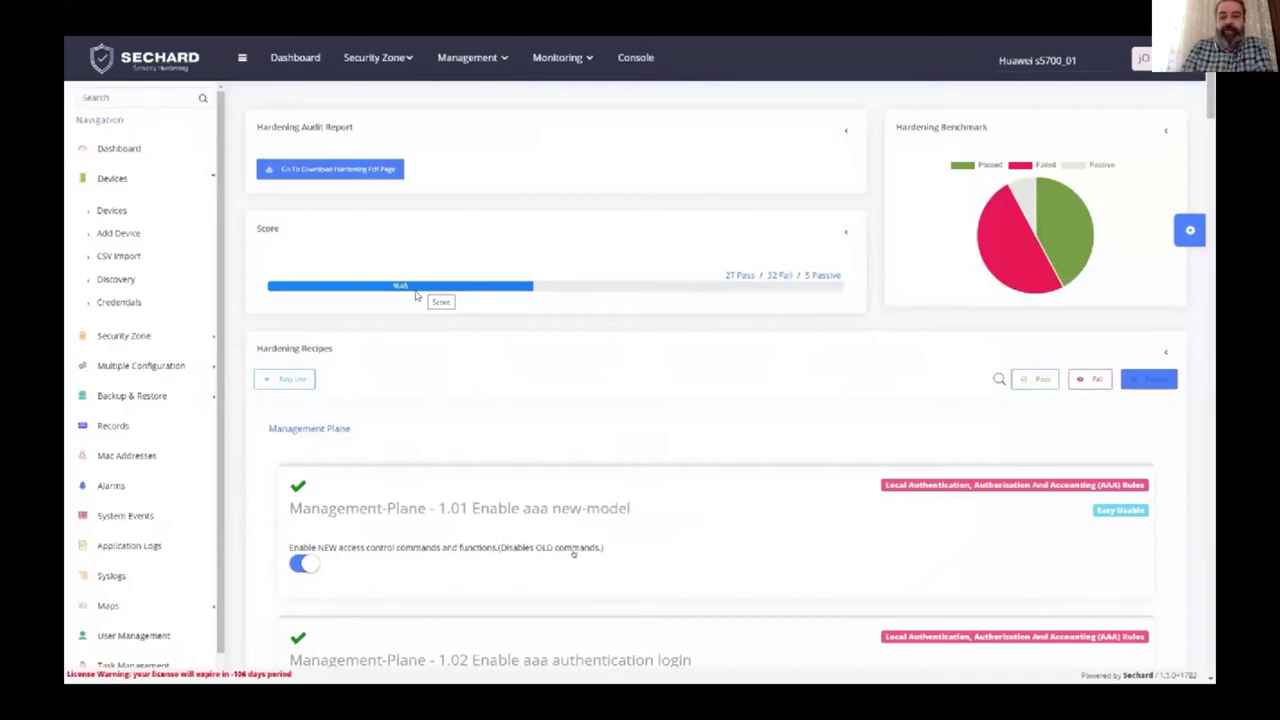
Check the device's hardening score and the pass and fail shares in the Hardening Benchmark chart
mouse_move(792, 341)
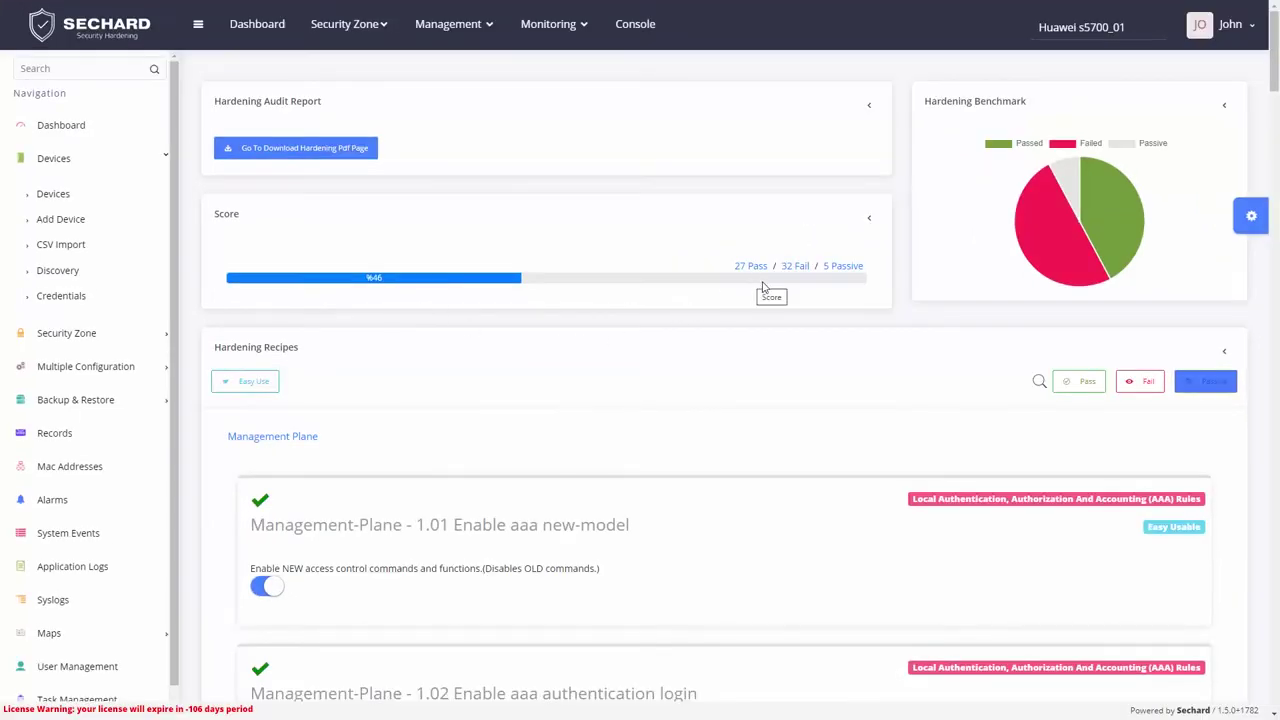
mouse_move(1050, 265)
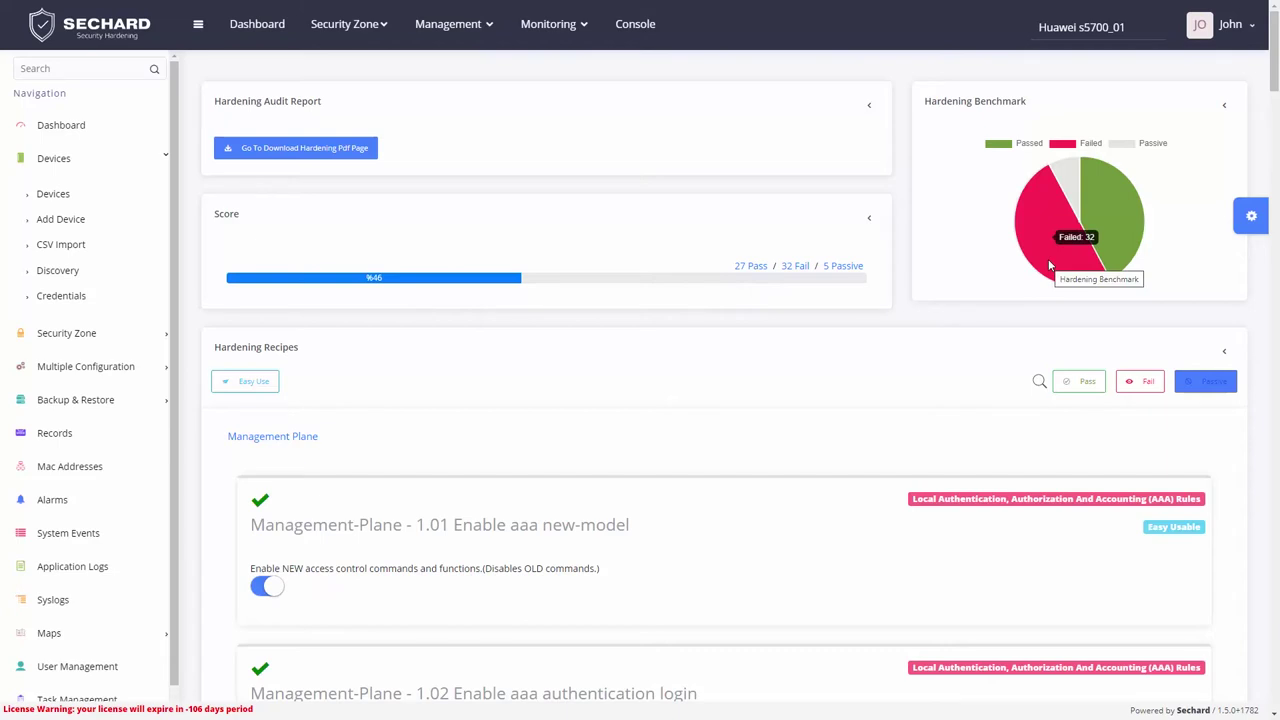
mouse_move(1128, 235)
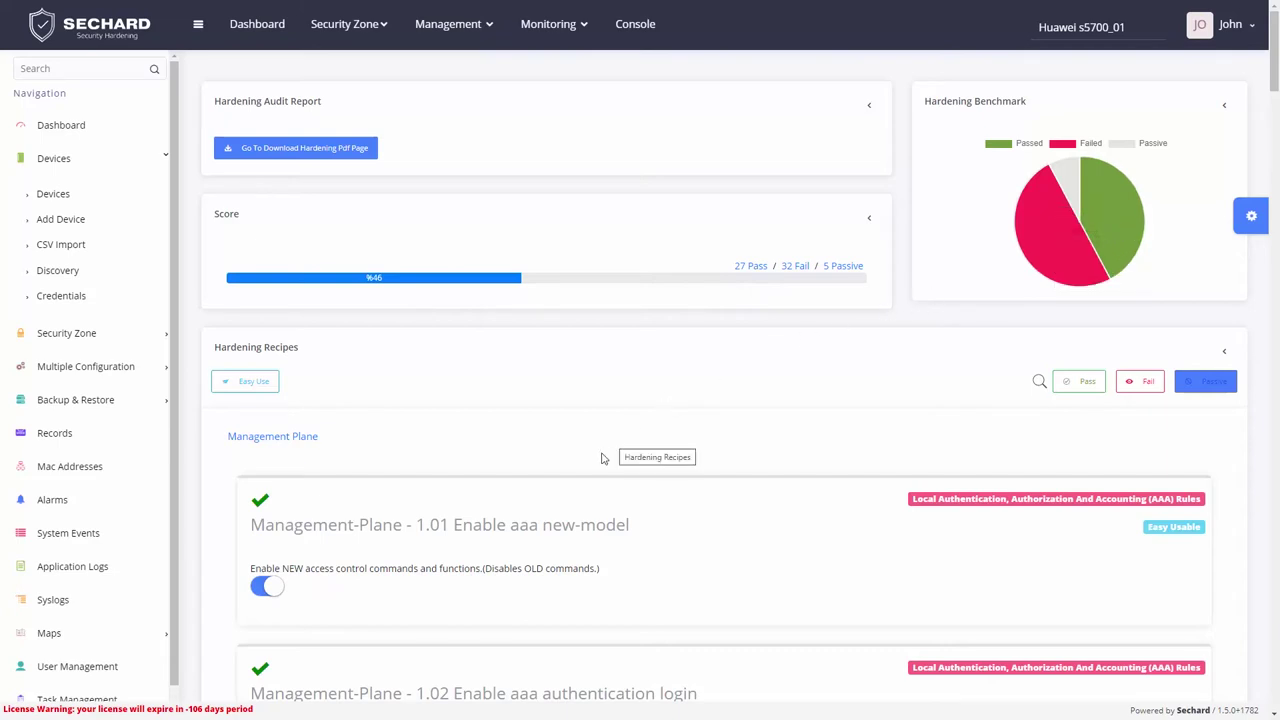
Switch on Management-Plane recipe 2.07 for line console 0 and enter an exec timeout of 5 minutes and 15 seconds
scroll(603, 455, "down", 4)
scroll(601, 462, "down", 10)
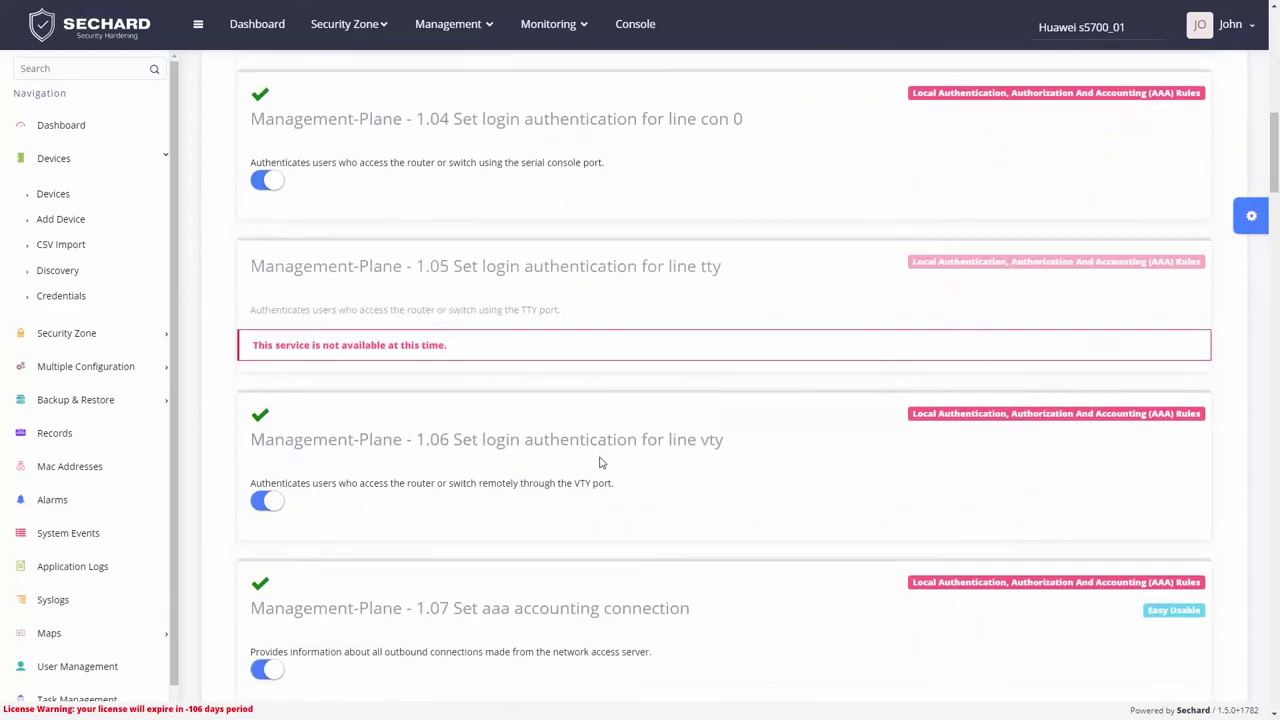
scroll(597, 457, "down", 7)
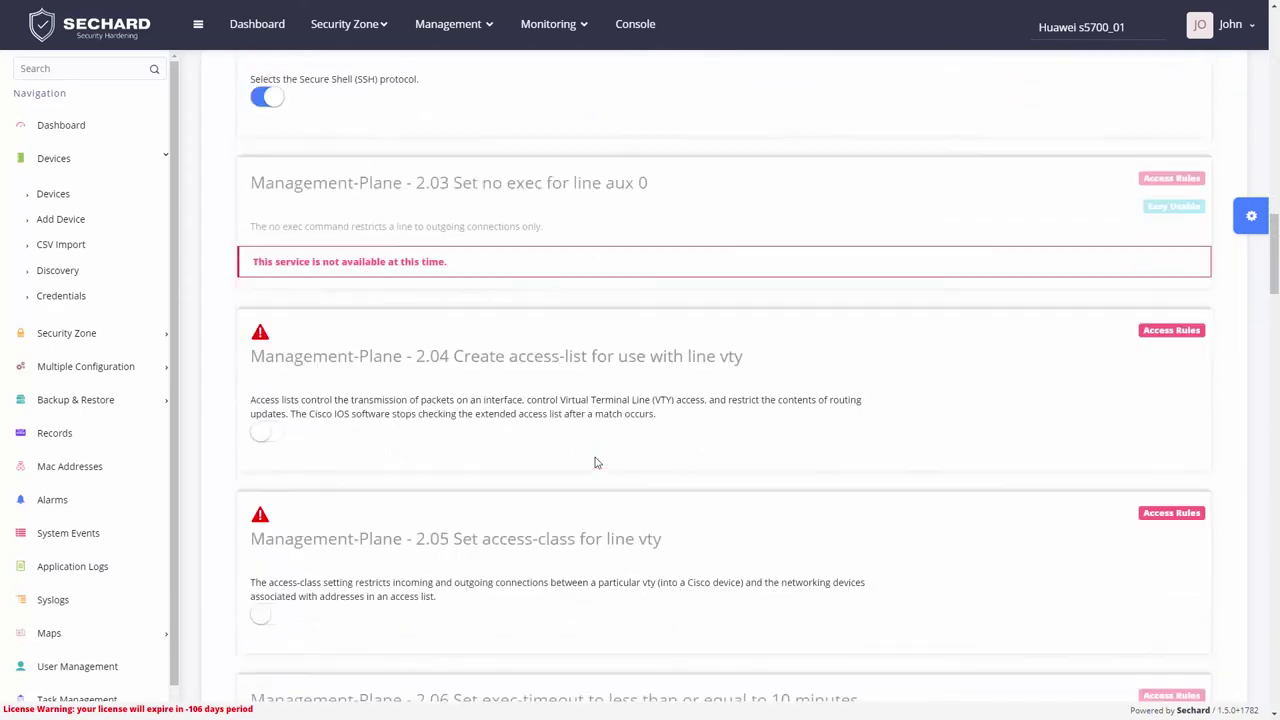
scroll(595, 461, "down", 4)
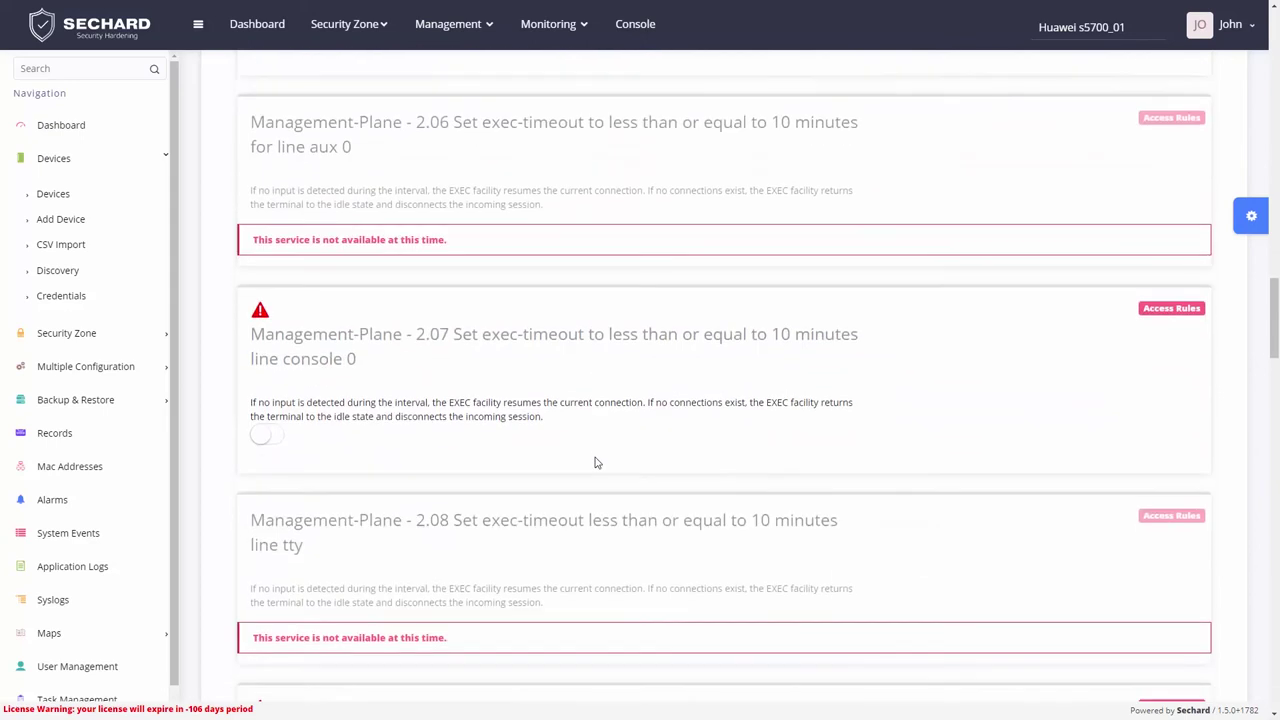
left_click(272, 302)
left_click(585, 157)
type("5")
left_click(583, 201)
type("15")
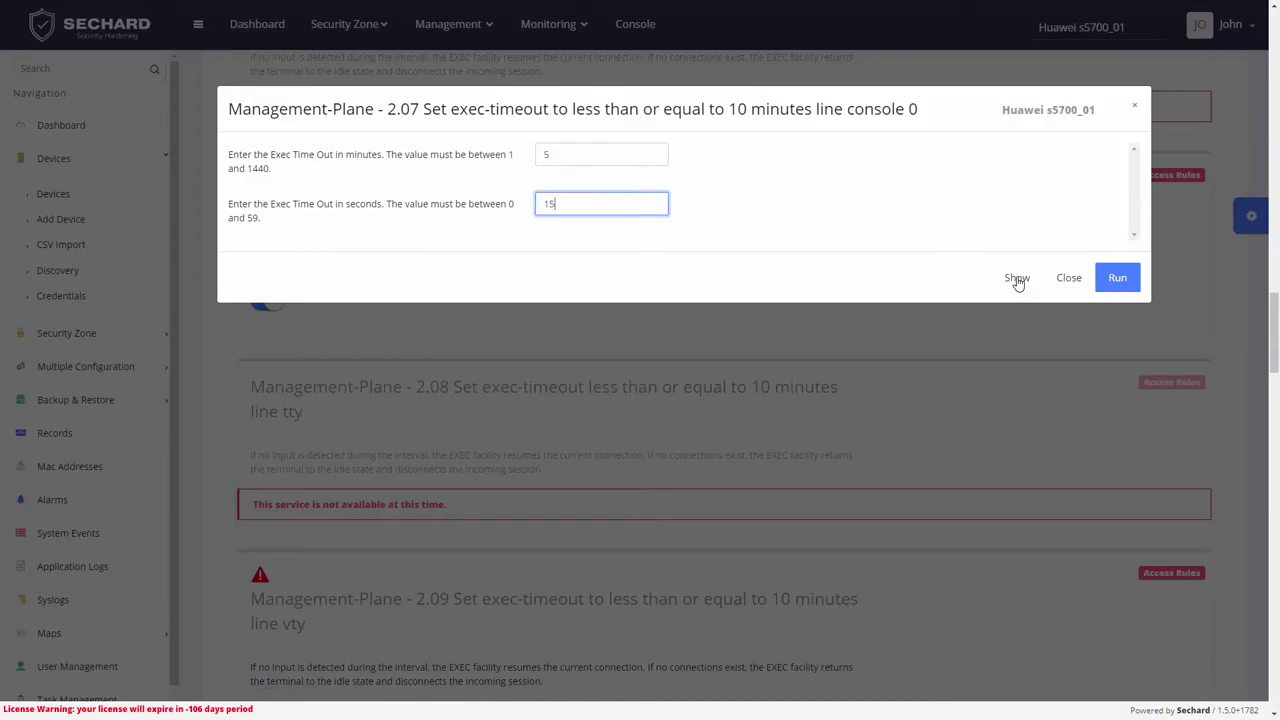
Preview the script generated for recipe 2.07, examine its idle-timeout line, and dismiss the preview
left_click(1016, 280)
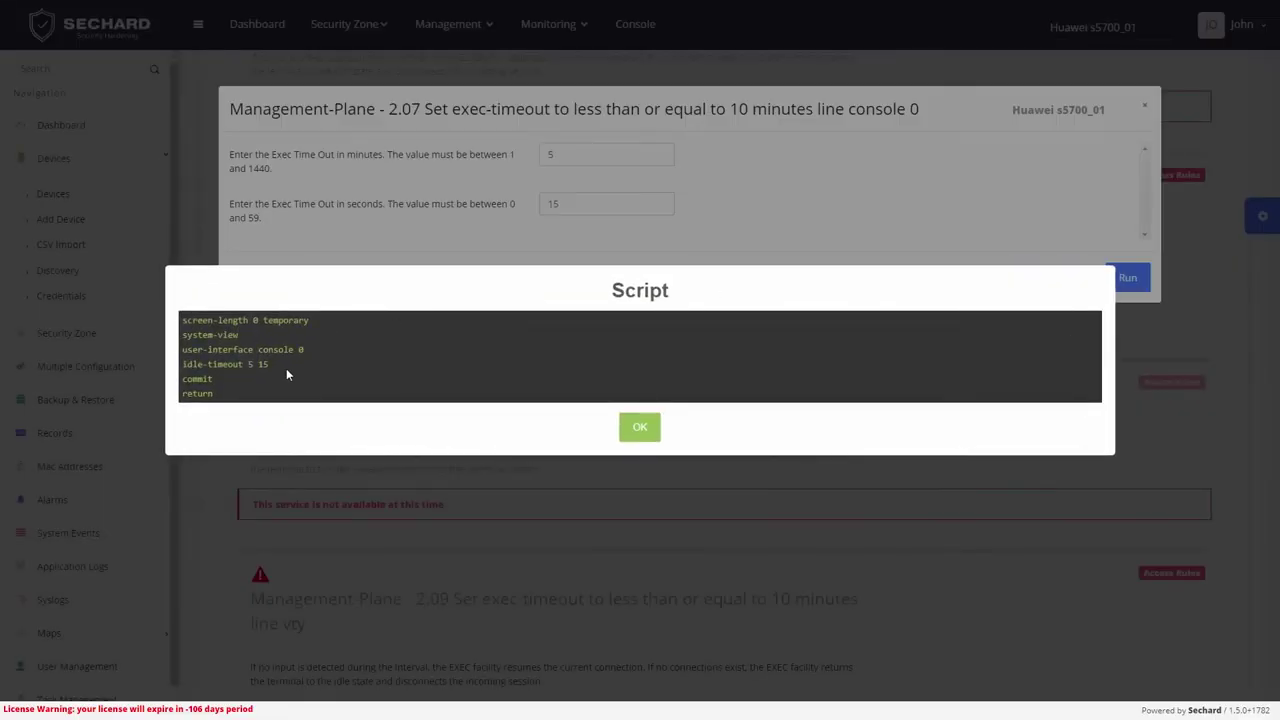
left_click_drag(268, 364, 182, 364)
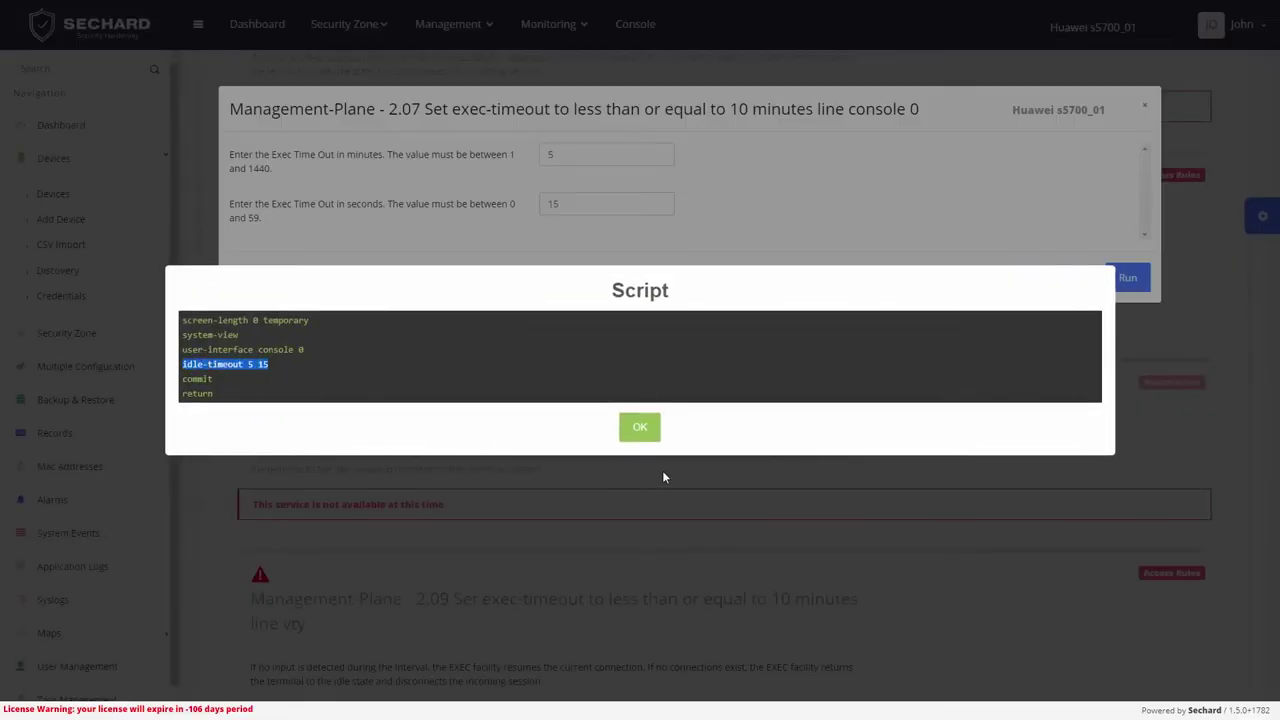
left_click(645, 430)
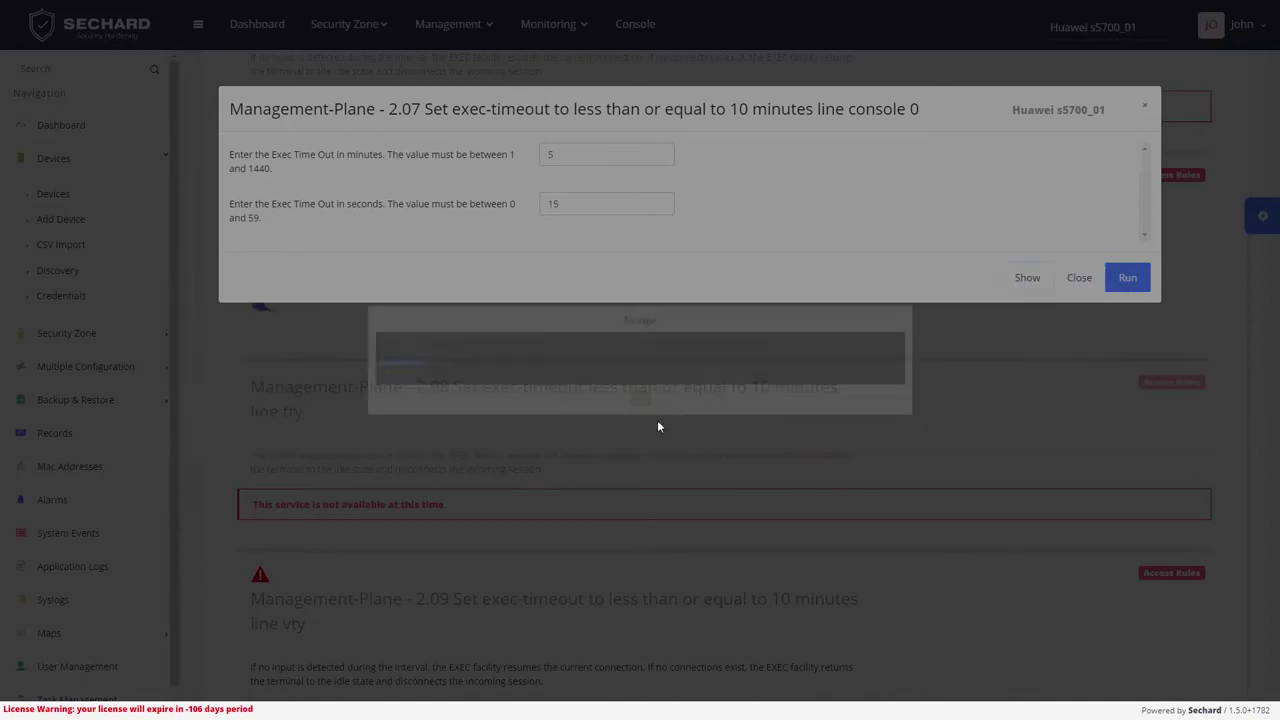
Run the console 0 exec-timeout recipe on Huawei s5700_01 and dismiss its output and settings dialog
left_click(1115, 285)
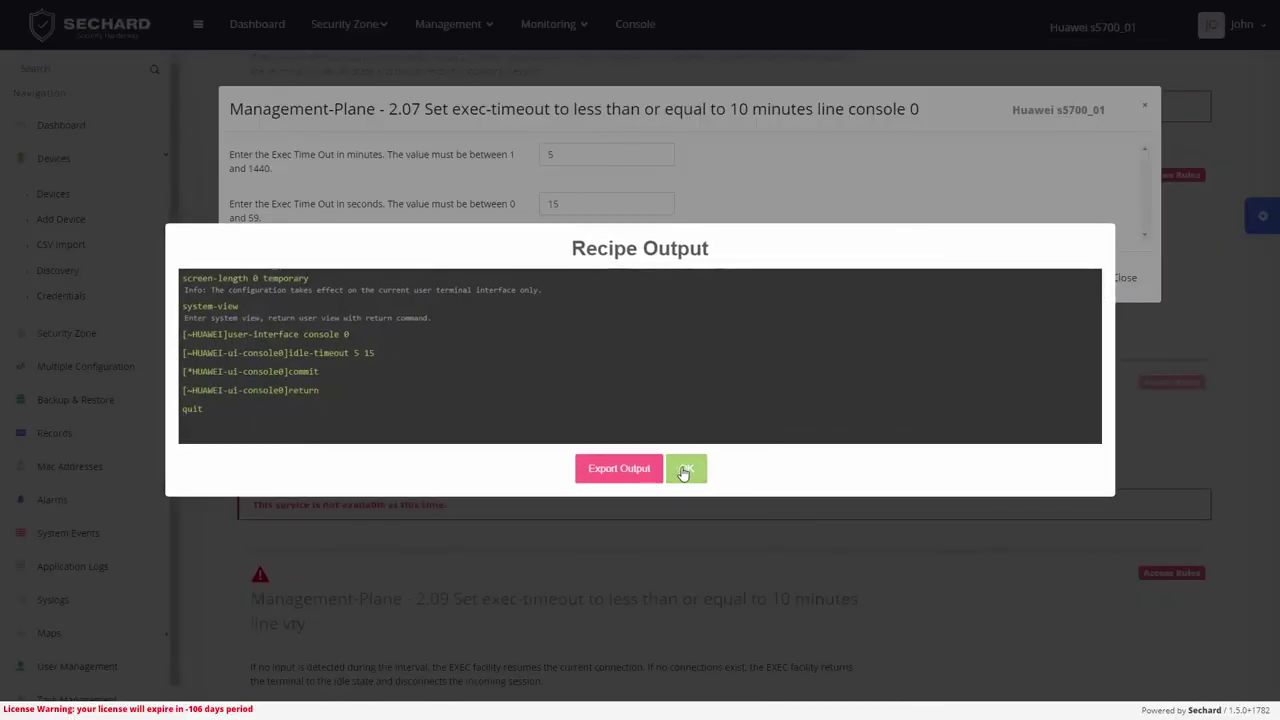
left_click(685, 470)
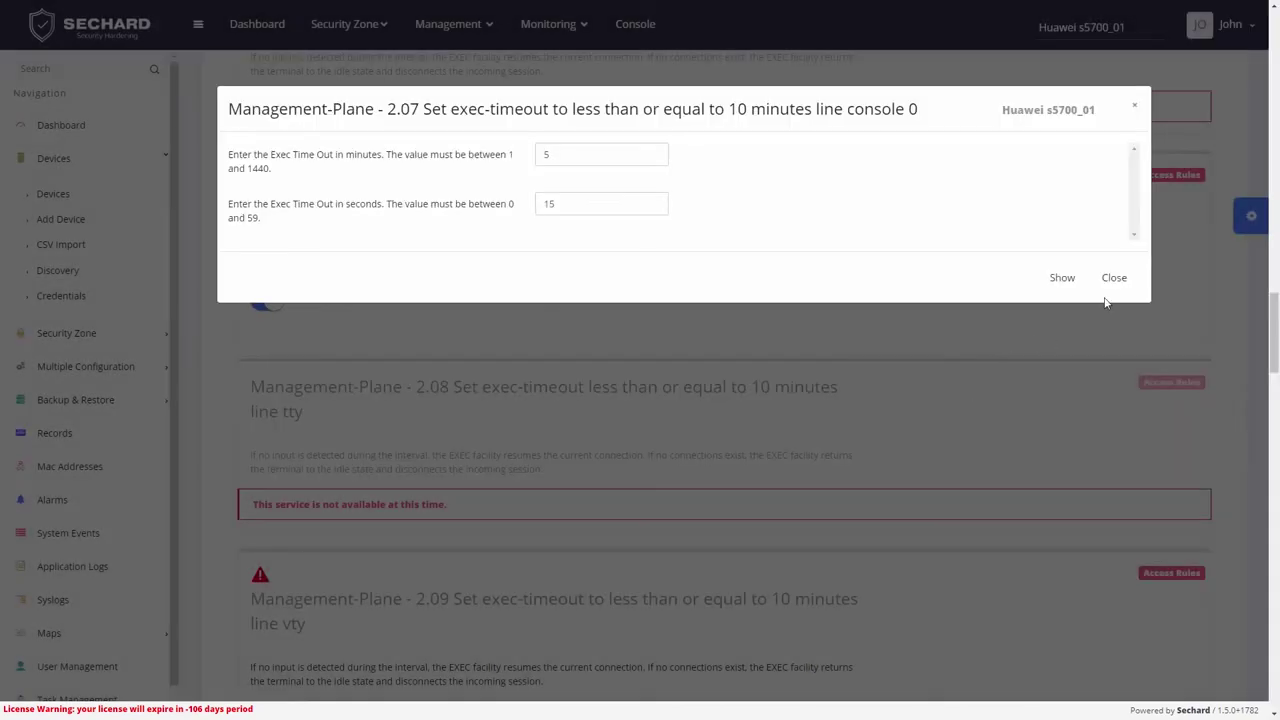
left_click(1113, 280)
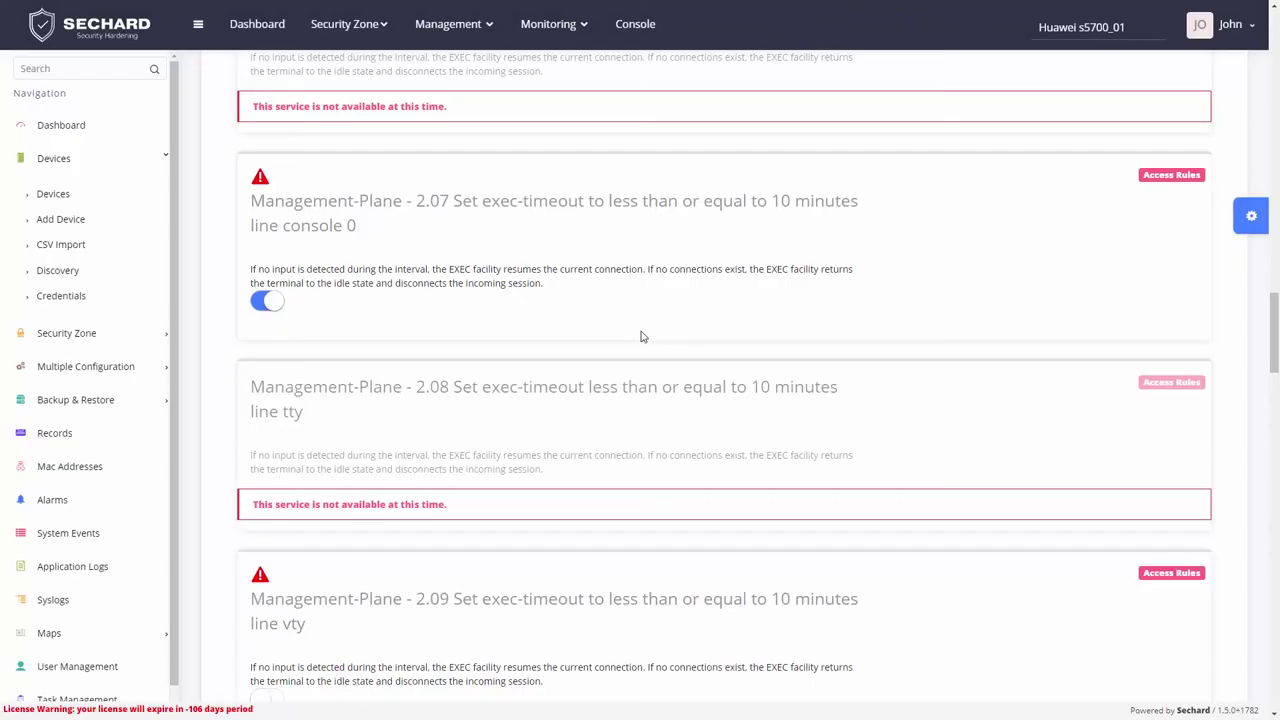
Apply Management-Plane recipe 2.09 for line vty with an idle timeout of 9 minutes and 30 seconds
scroll(643, 337, "down", 3)
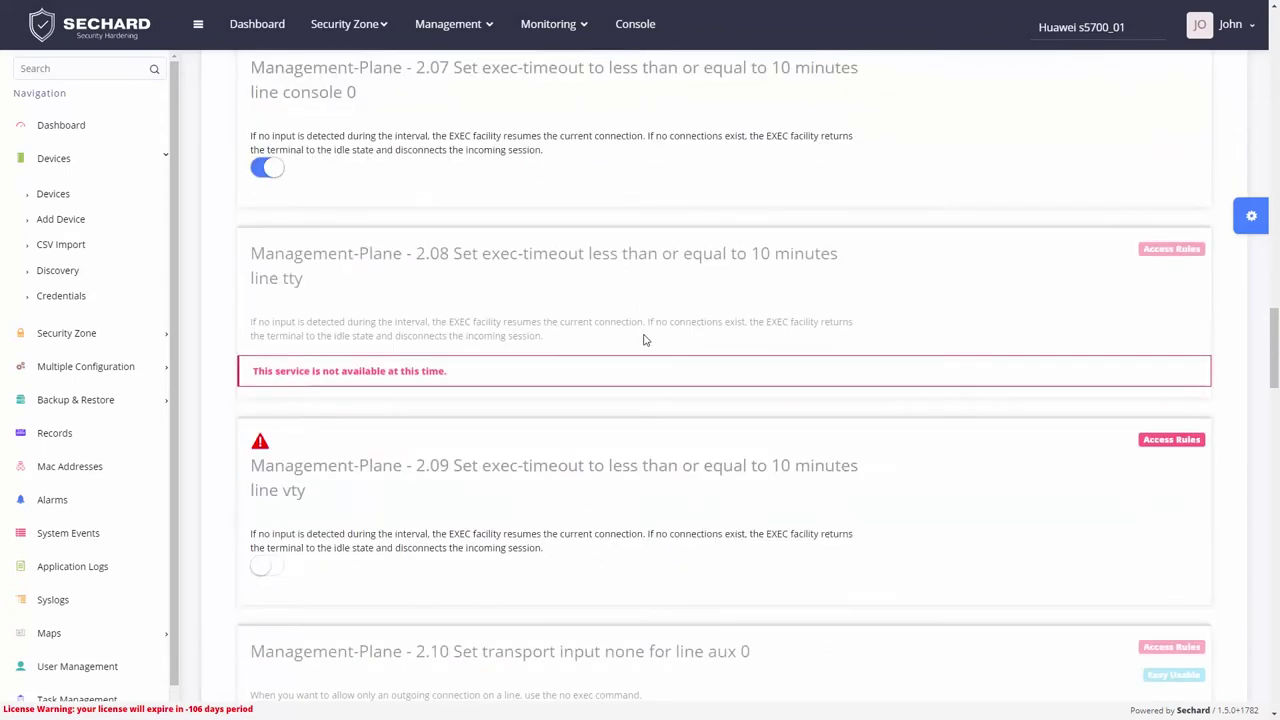
left_click(270, 433)
left_click(575, 158)
left_click(567, 198)
type("30")
left_click(1117, 279)
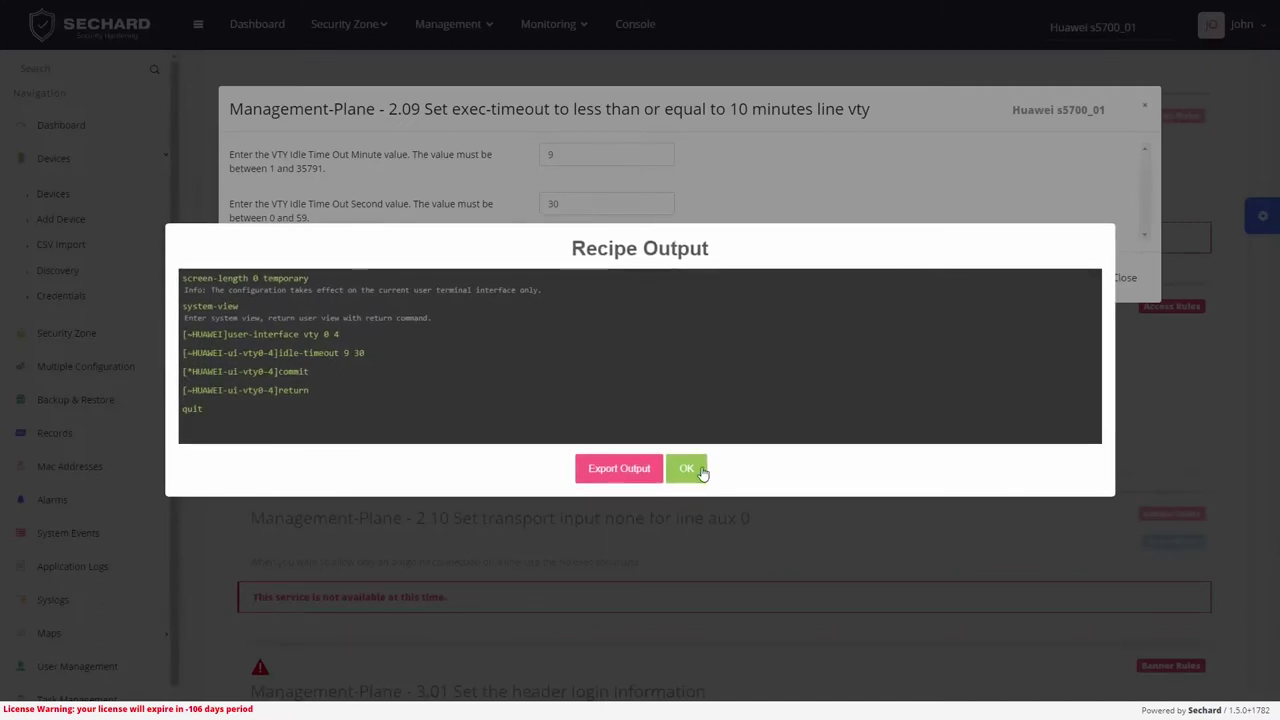
left_click(690, 469)
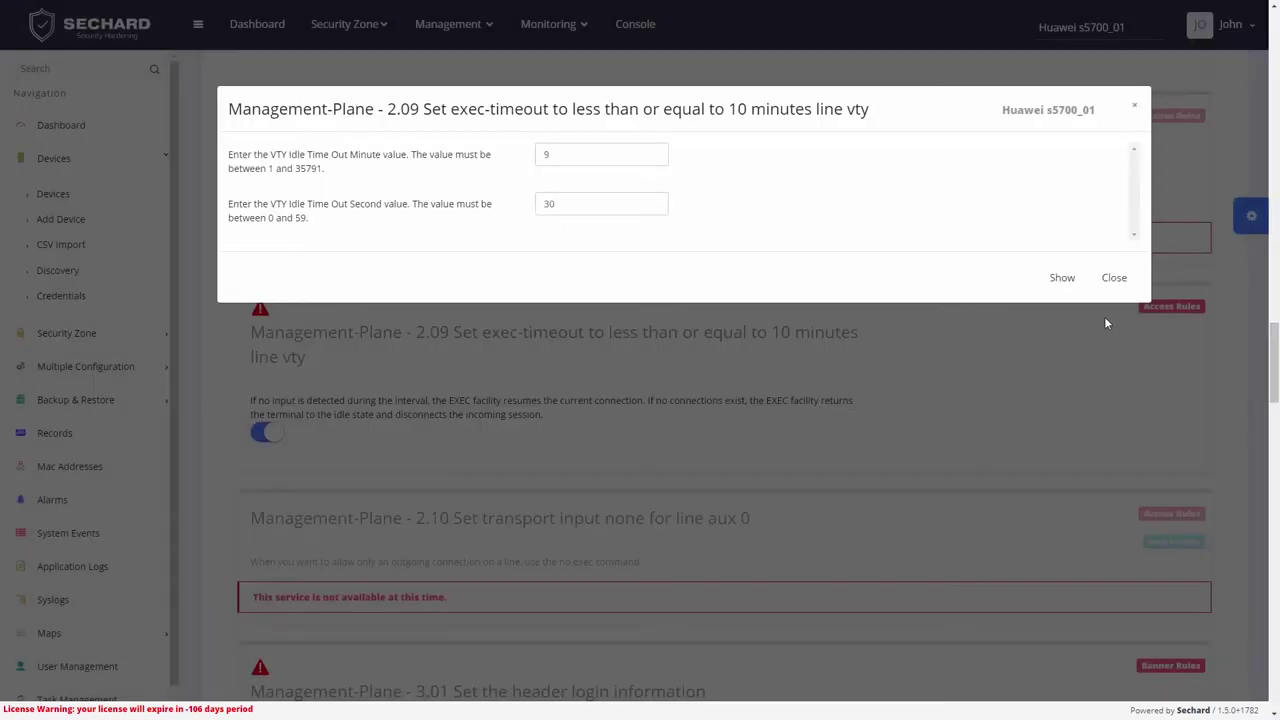
left_click(1112, 280)
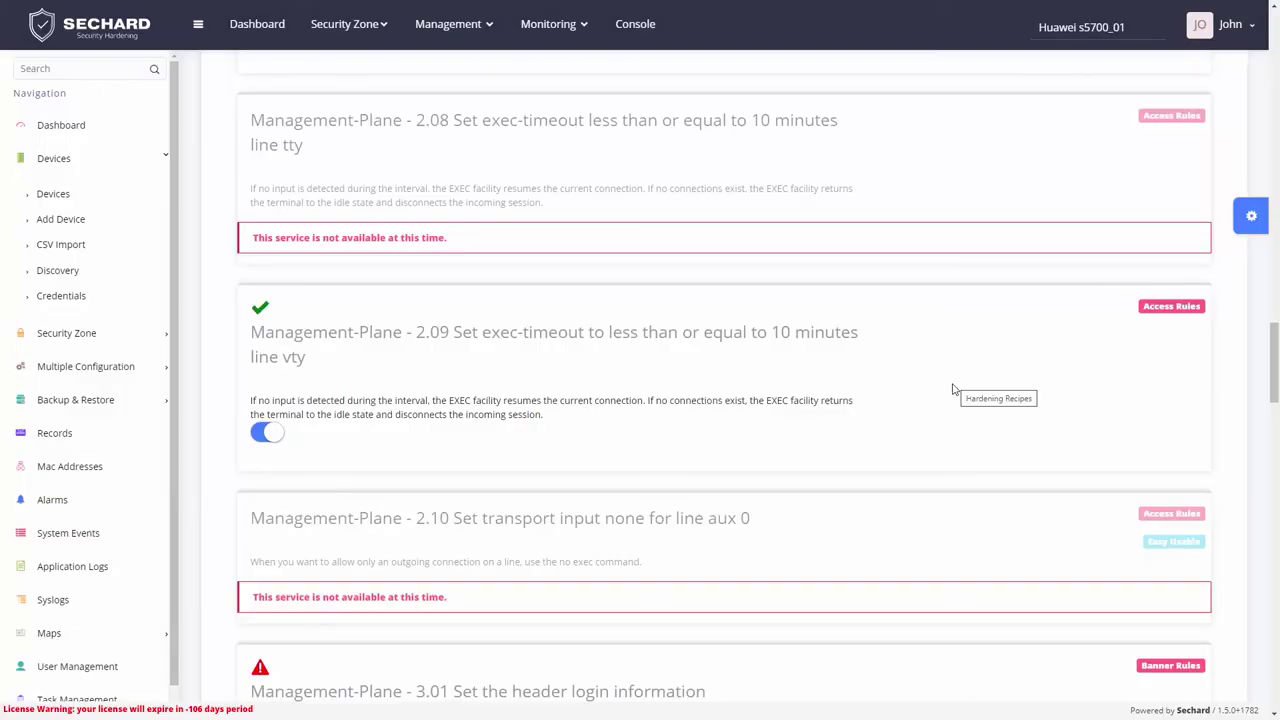
Apply Management-Plane recipe 3.01 to set the header login information to "banner1"
scroll(952, 390, "down", 5)
left_click(280, 292)
left_click(558, 150)
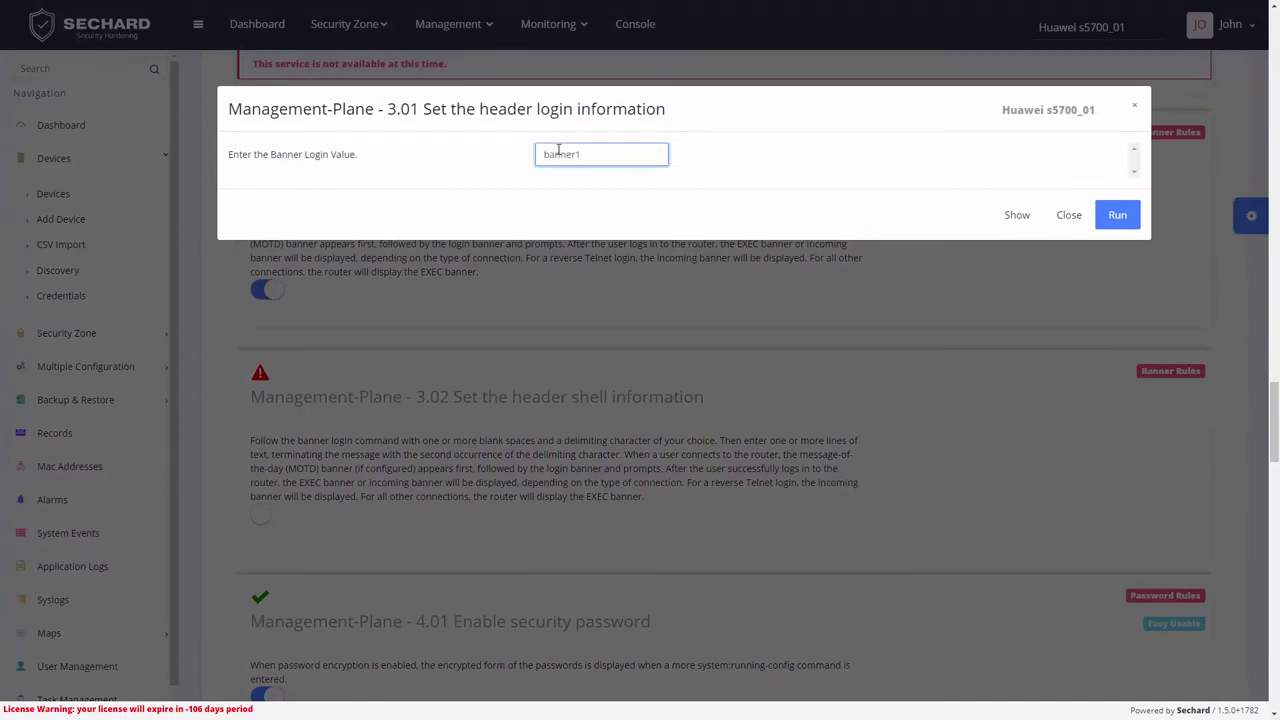
left_click(1118, 220)
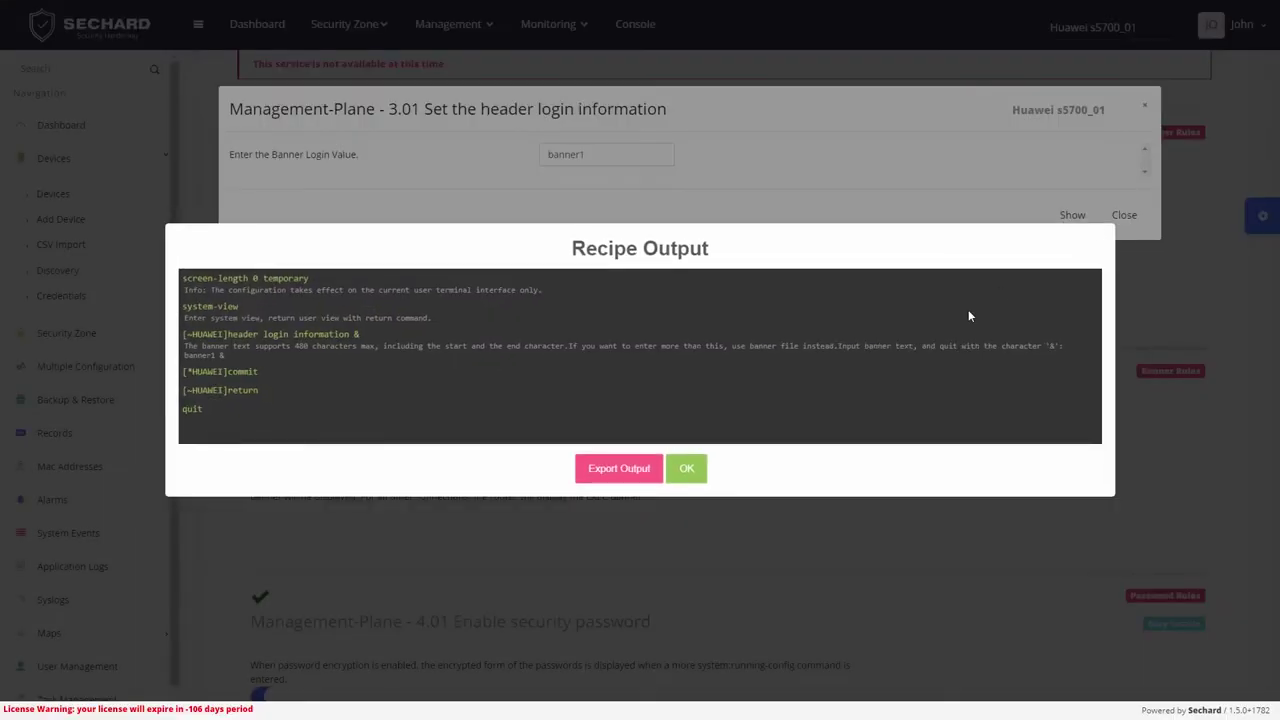
left_click(689, 467)
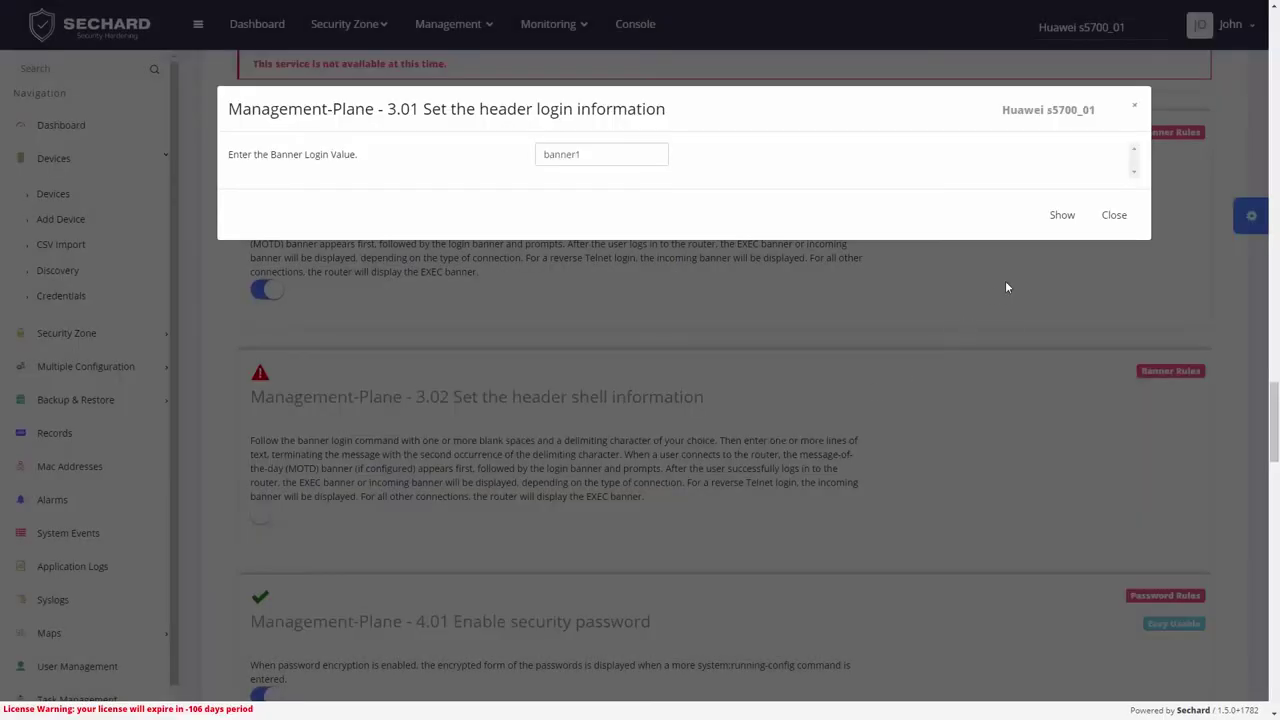
left_click(1115, 217)
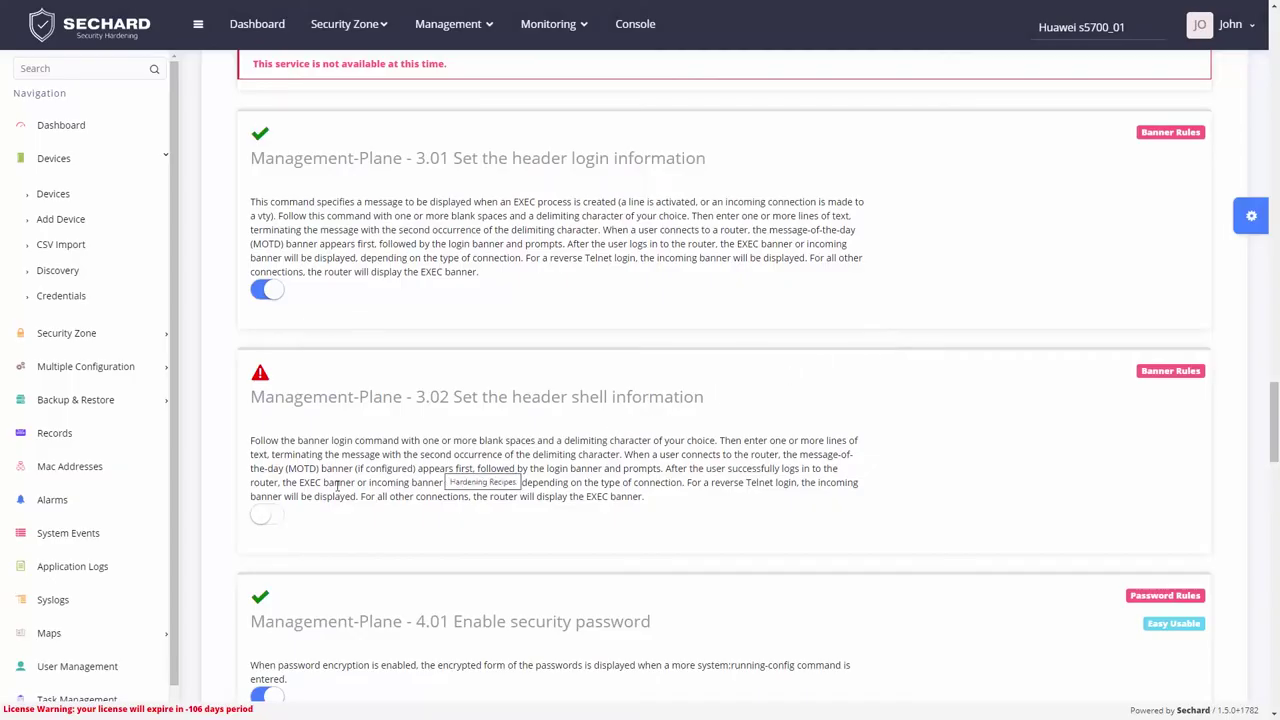
Apply Management-Plane recipe 3.02 to set the header shell information to "banner2"
left_click(266, 516)
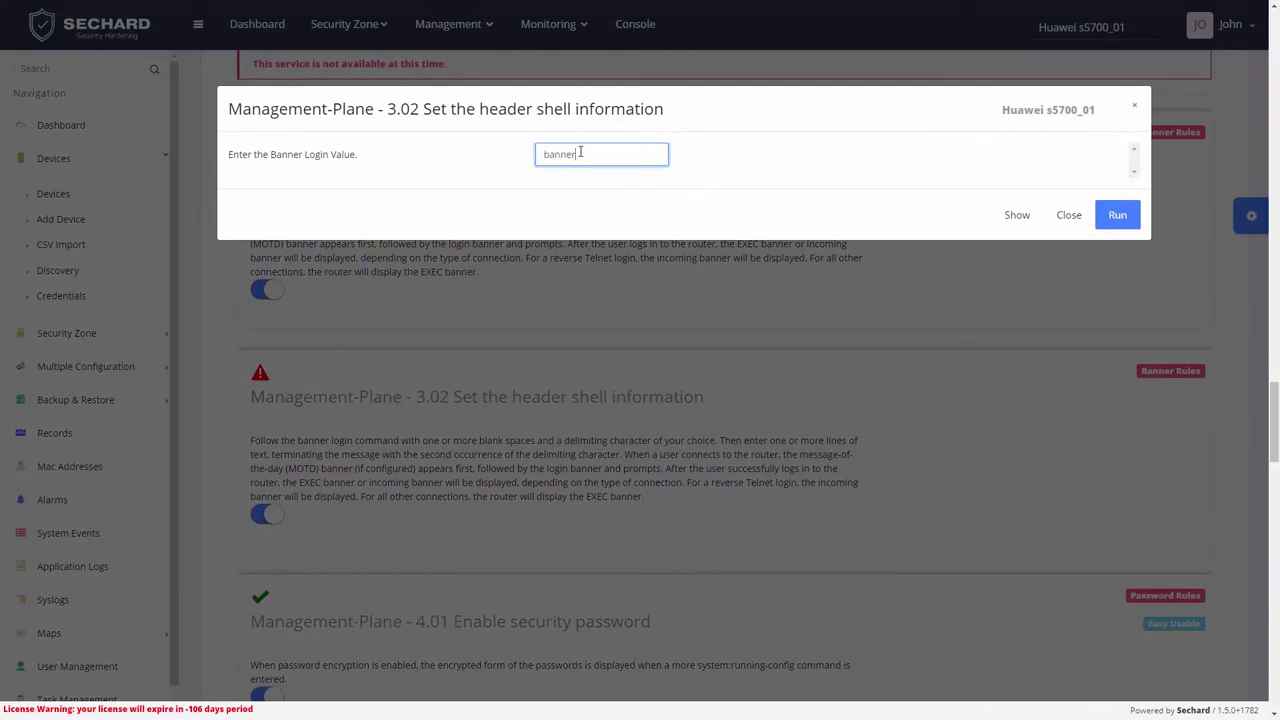
left_click(1117, 220)
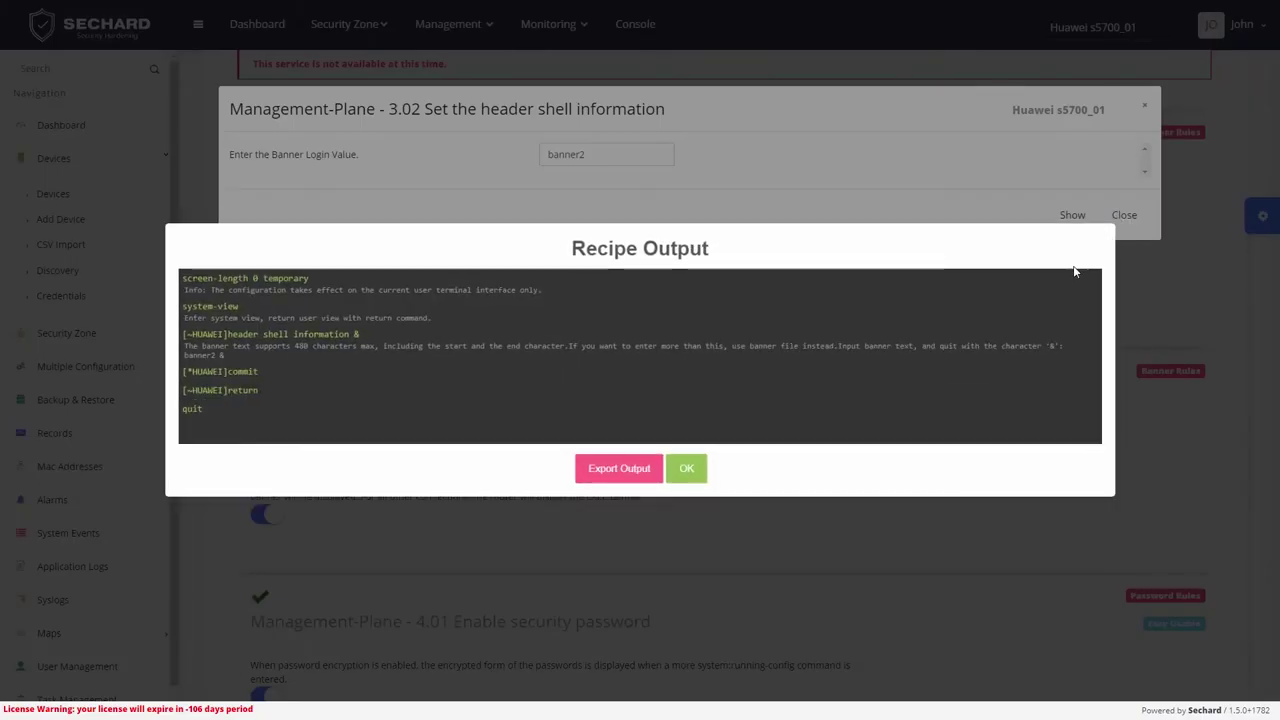
left_click(704, 474)
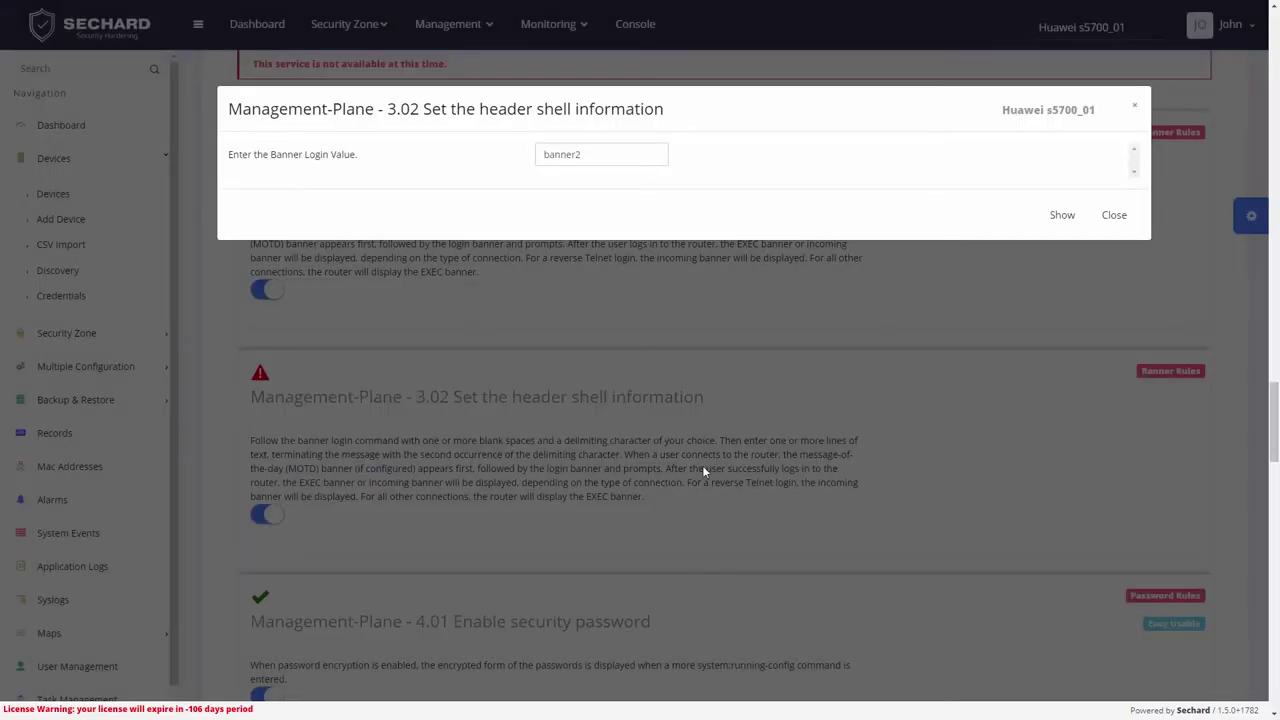
left_click(1115, 218)
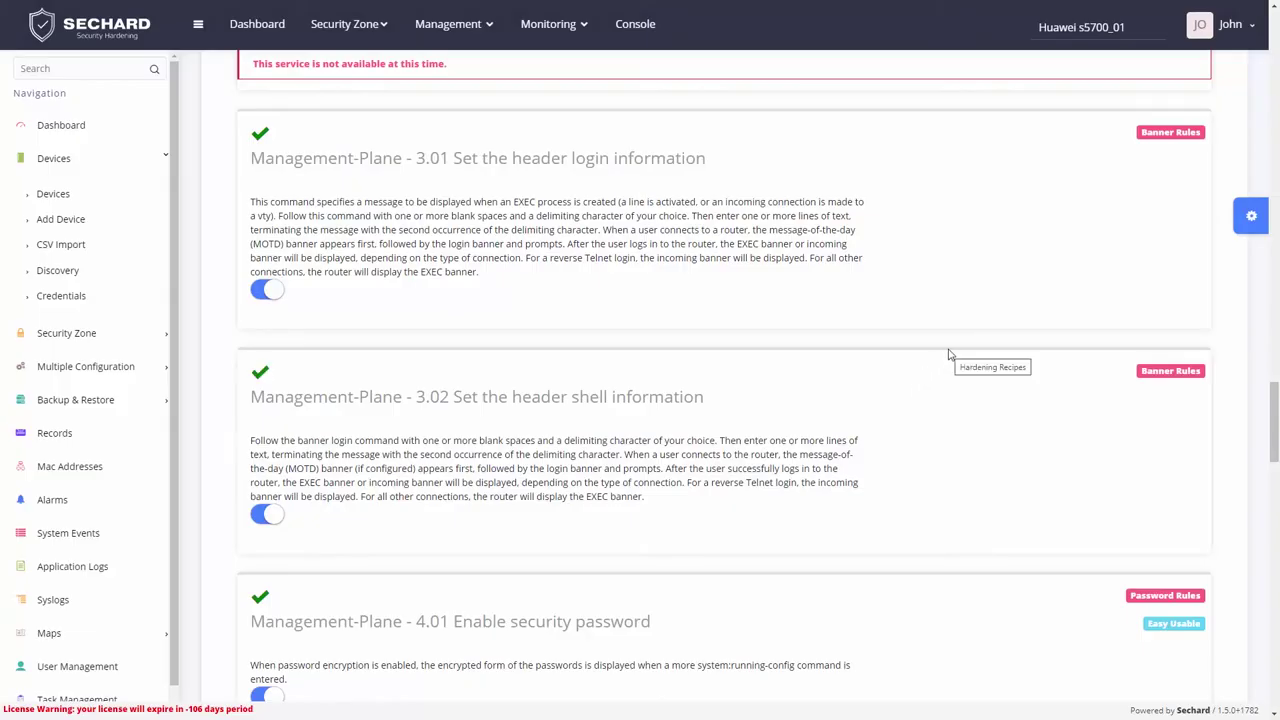
Collapse the Management Plane recipes and expand the Control Plane recipes
scroll(680, 366, "up", 20)
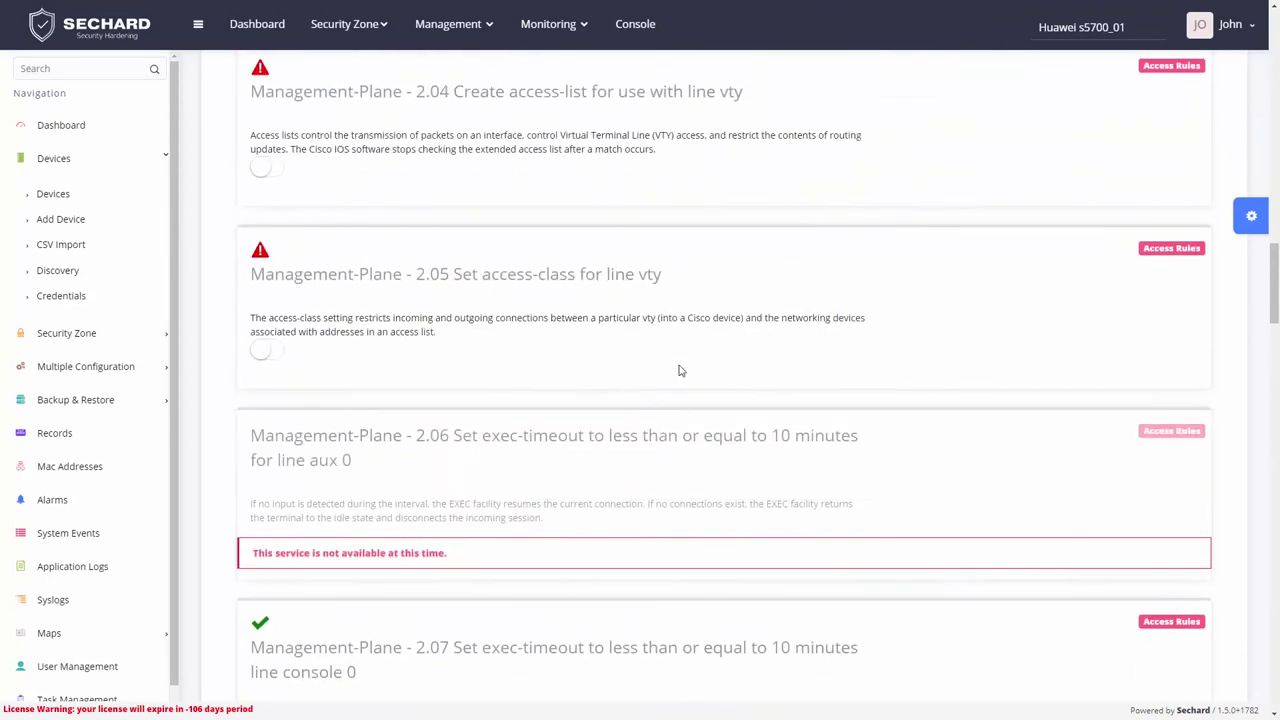
scroll(676, 371, "up", 12)
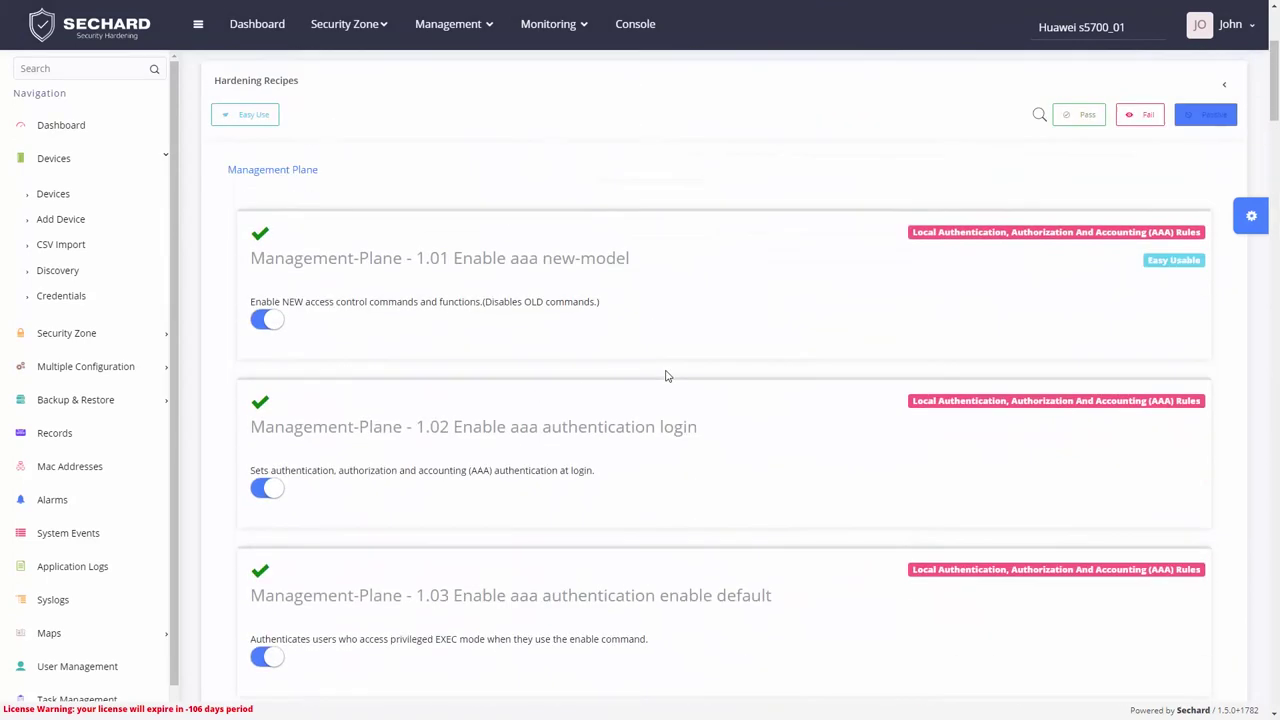
left_click(250, 305)
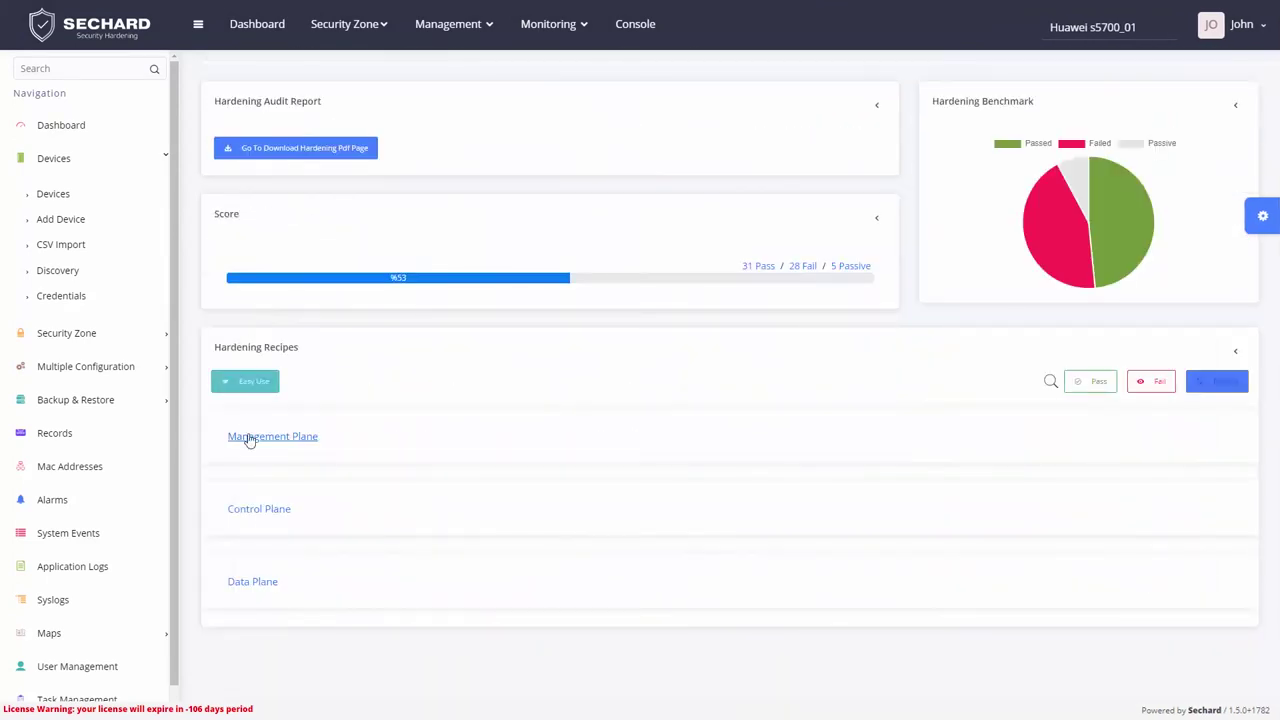
left_click(268, 516)
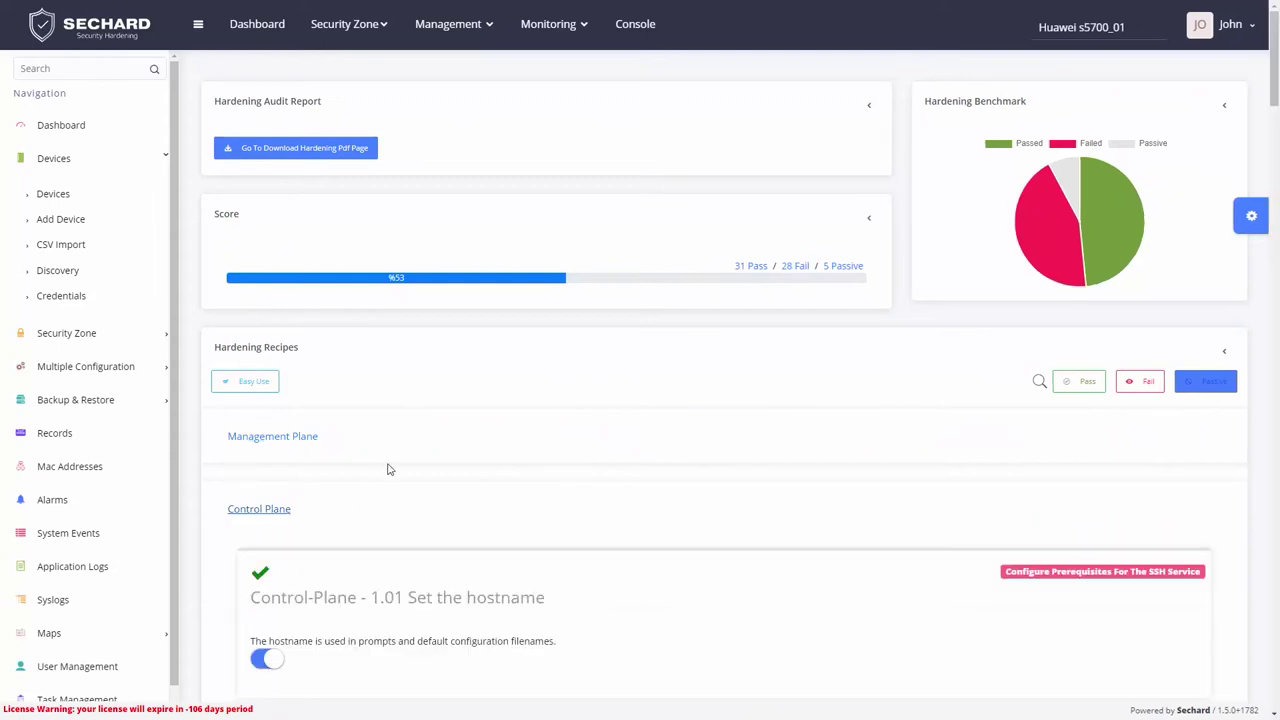
Apply Control-Plane recipe 1.02 to set the IP domain name to sechard.com
scroll(410, 448, "down", 2)
scroll(410, 448, "down", 3)
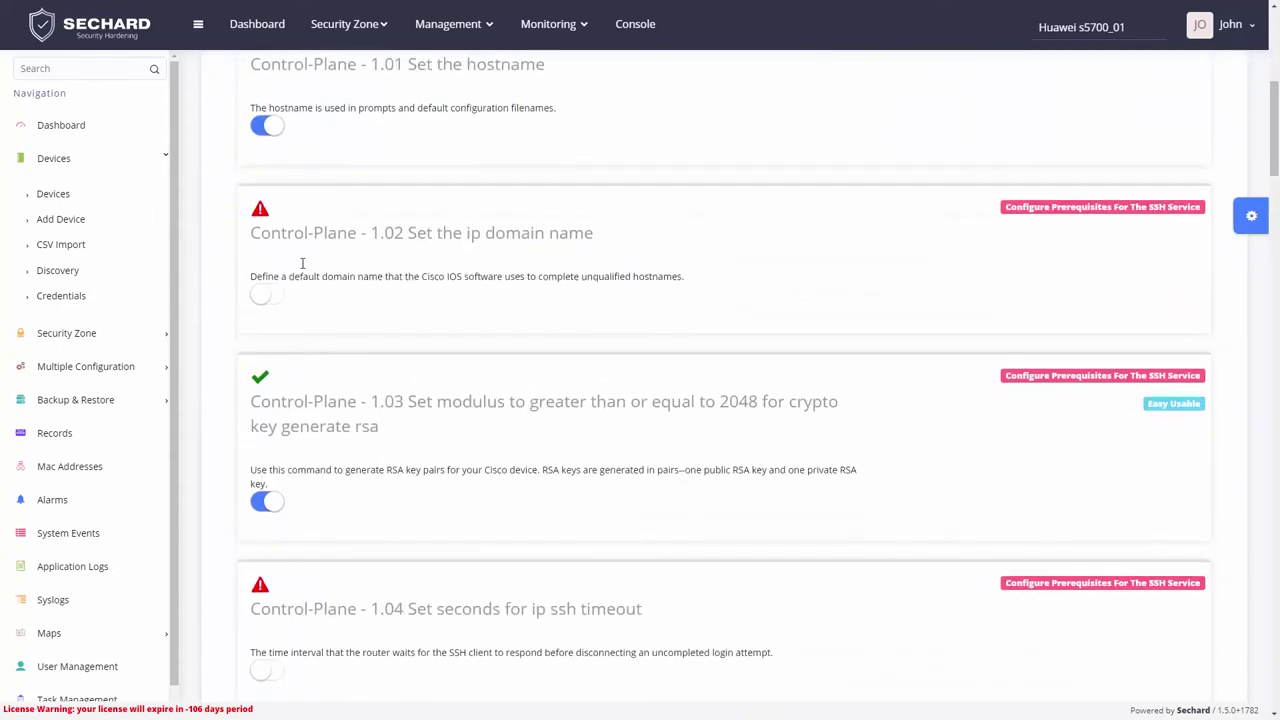
left_click(274, 302)
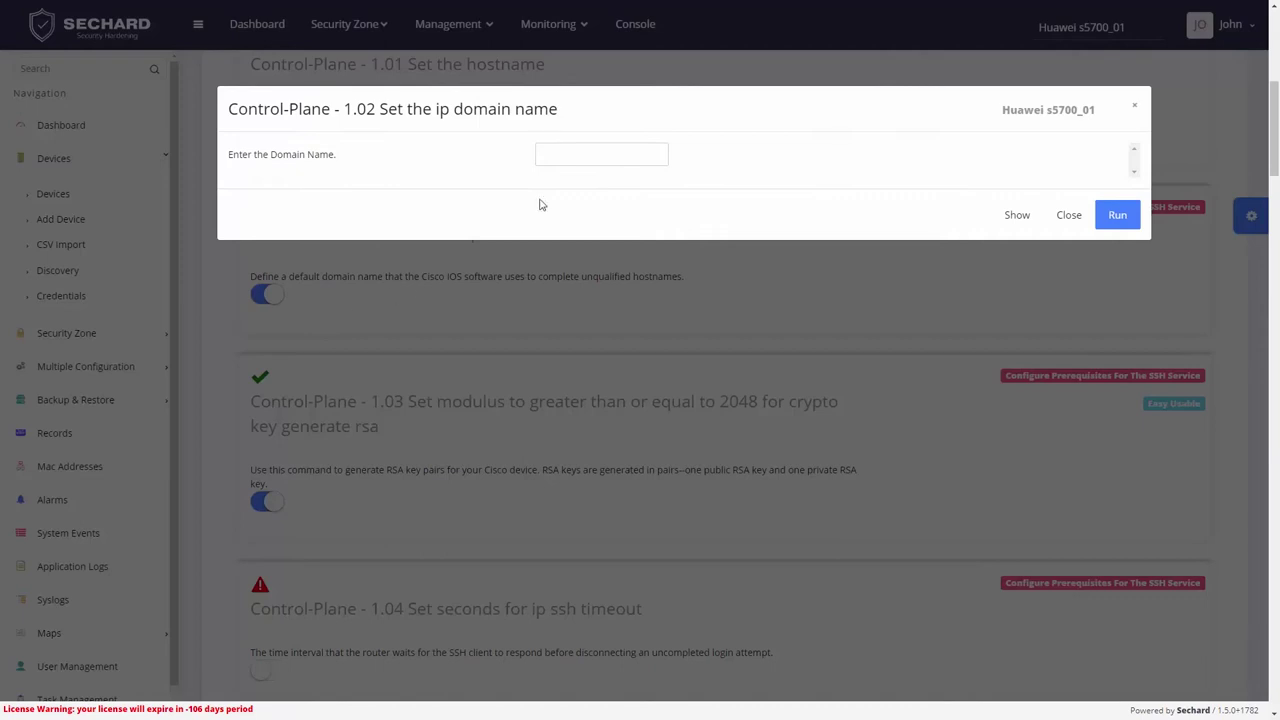
left_click(558, 152)
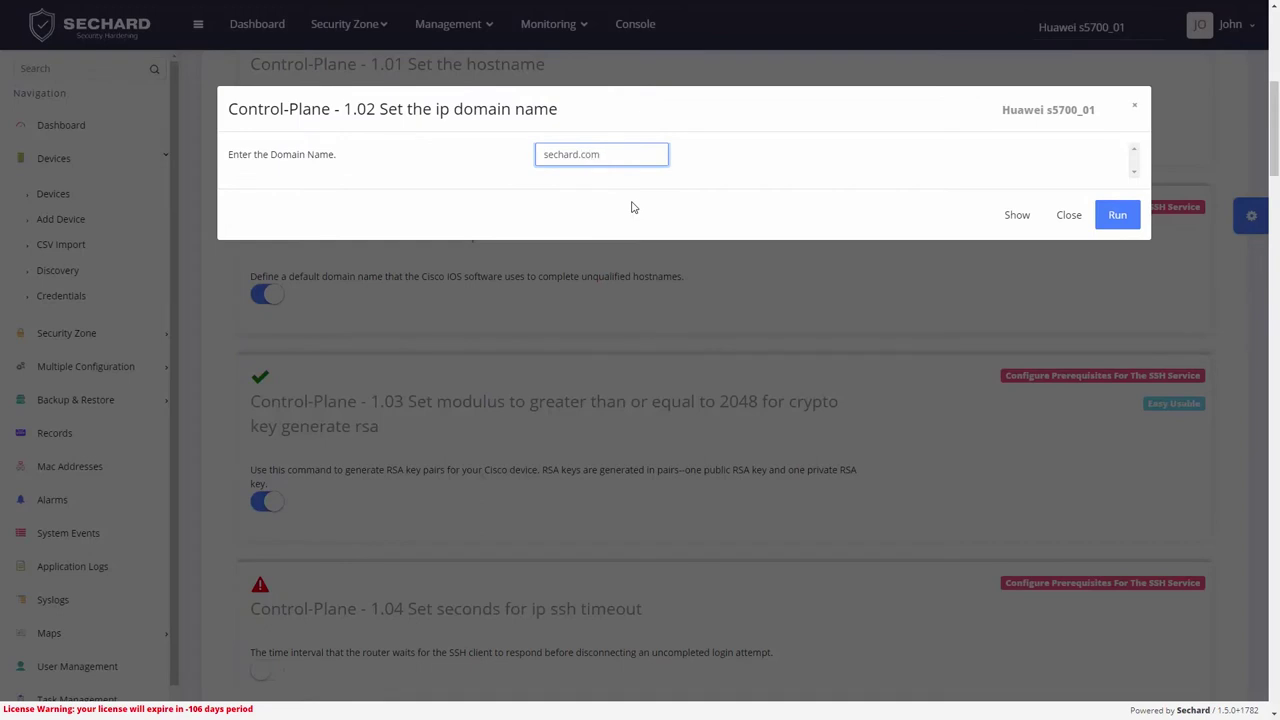
left_click(1117, 216)
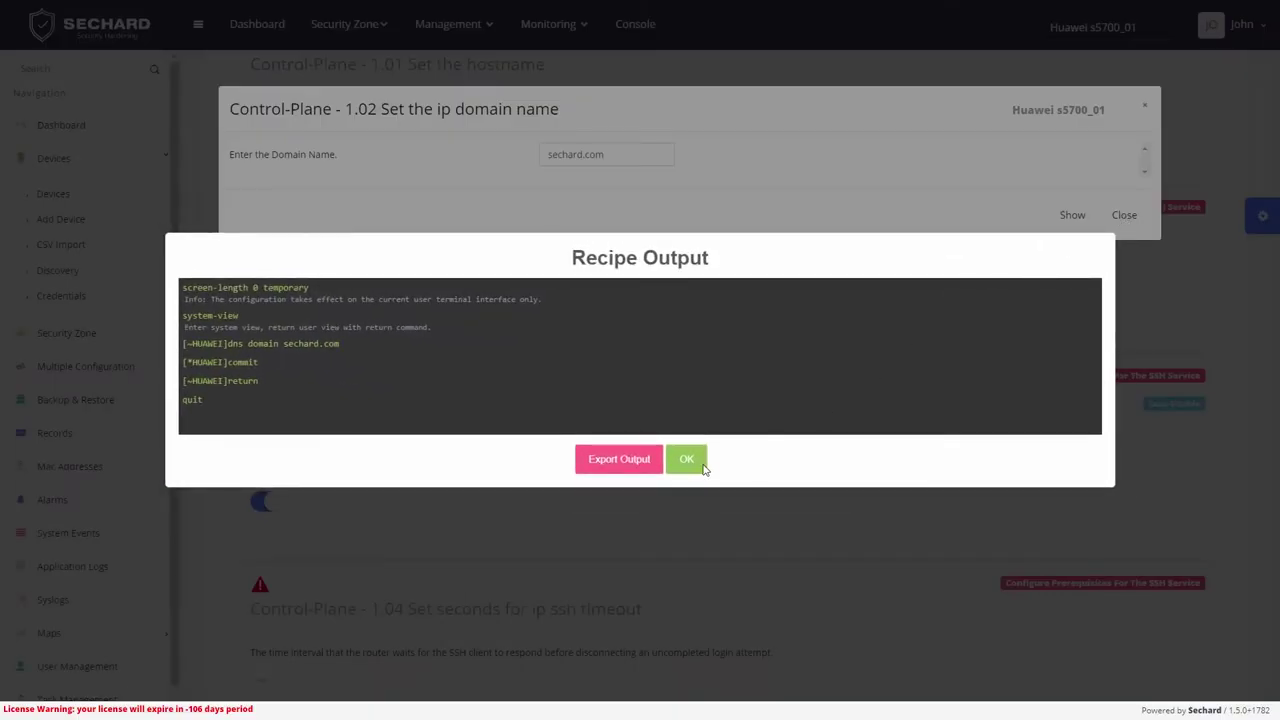
left_click(688, 462)
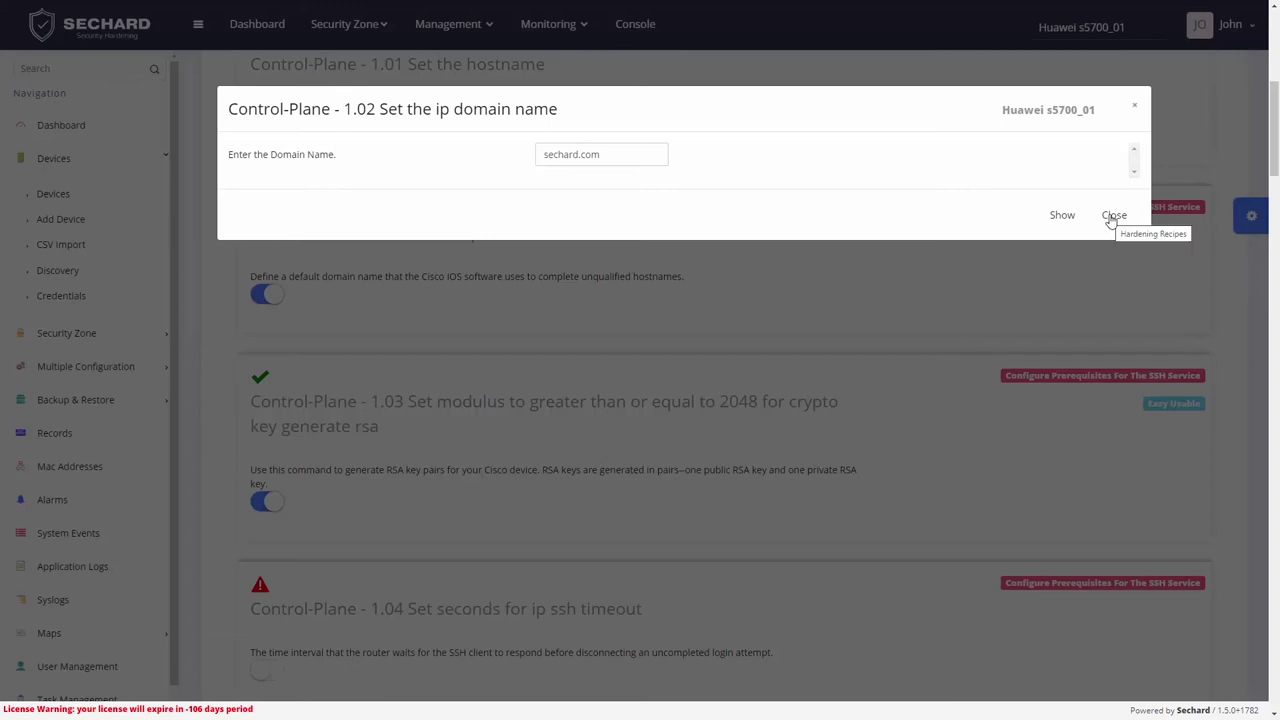
left_click(1113, 216)
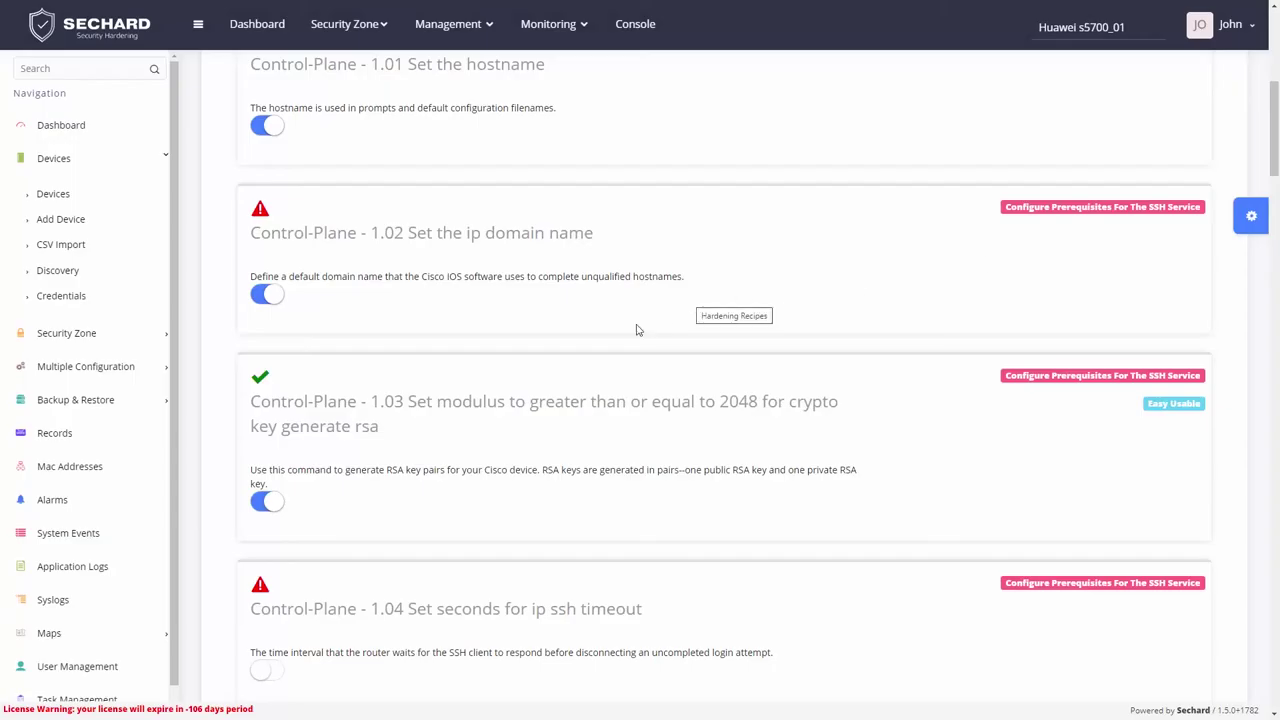
Apply Control-Plane recipe 1.04 to set the SSH timeout period to 30 seconds
scroll(547, 428, "down", 4)
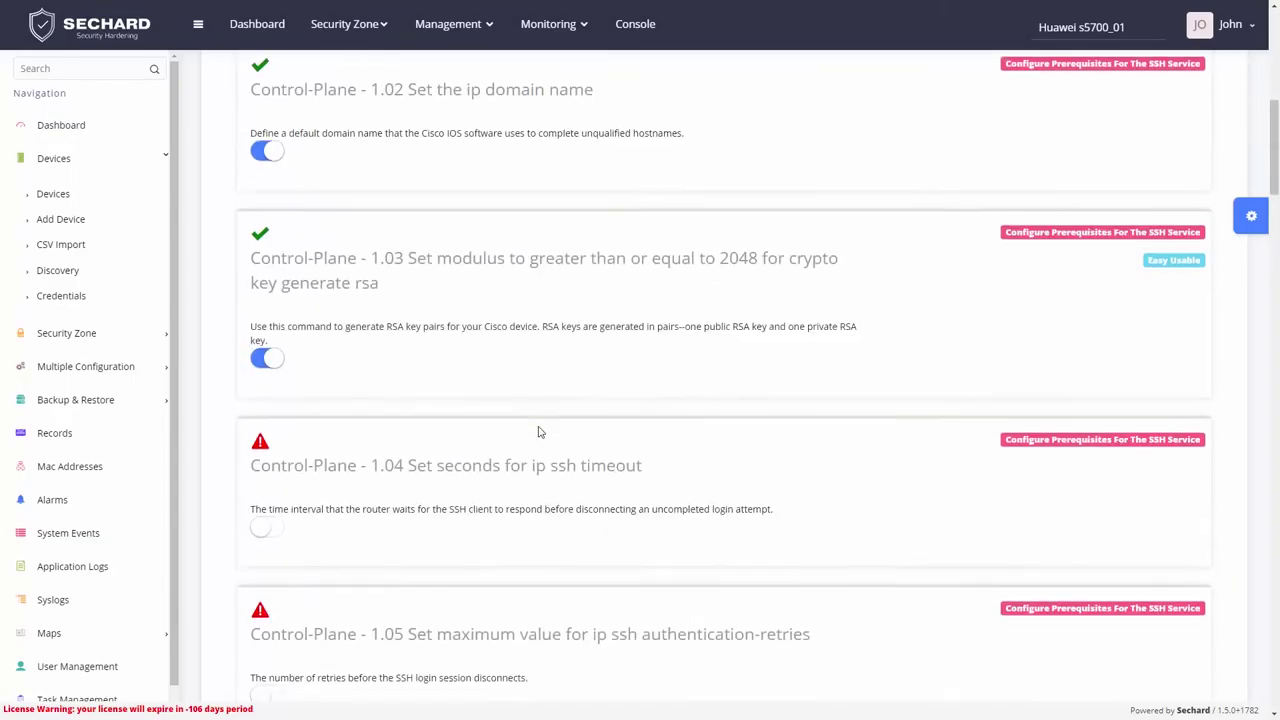
left_click(266, 273)
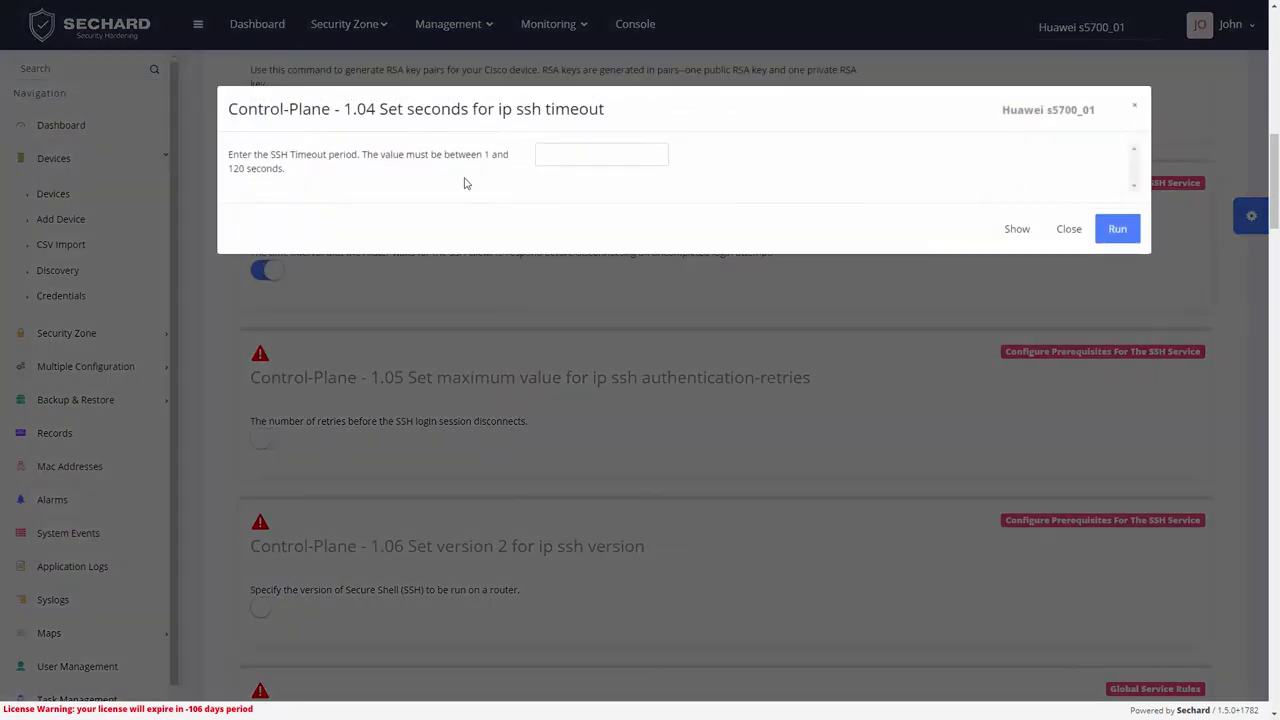
left_click(558, 156)
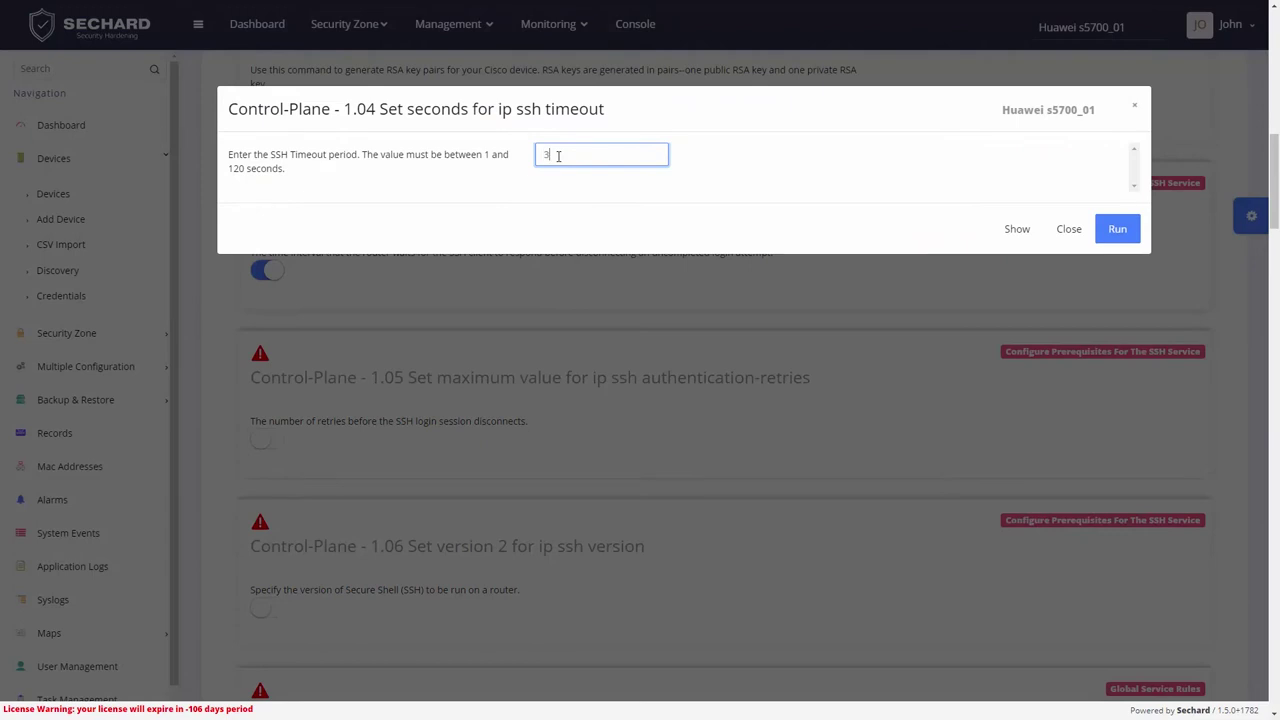
left_click(1100, 229)
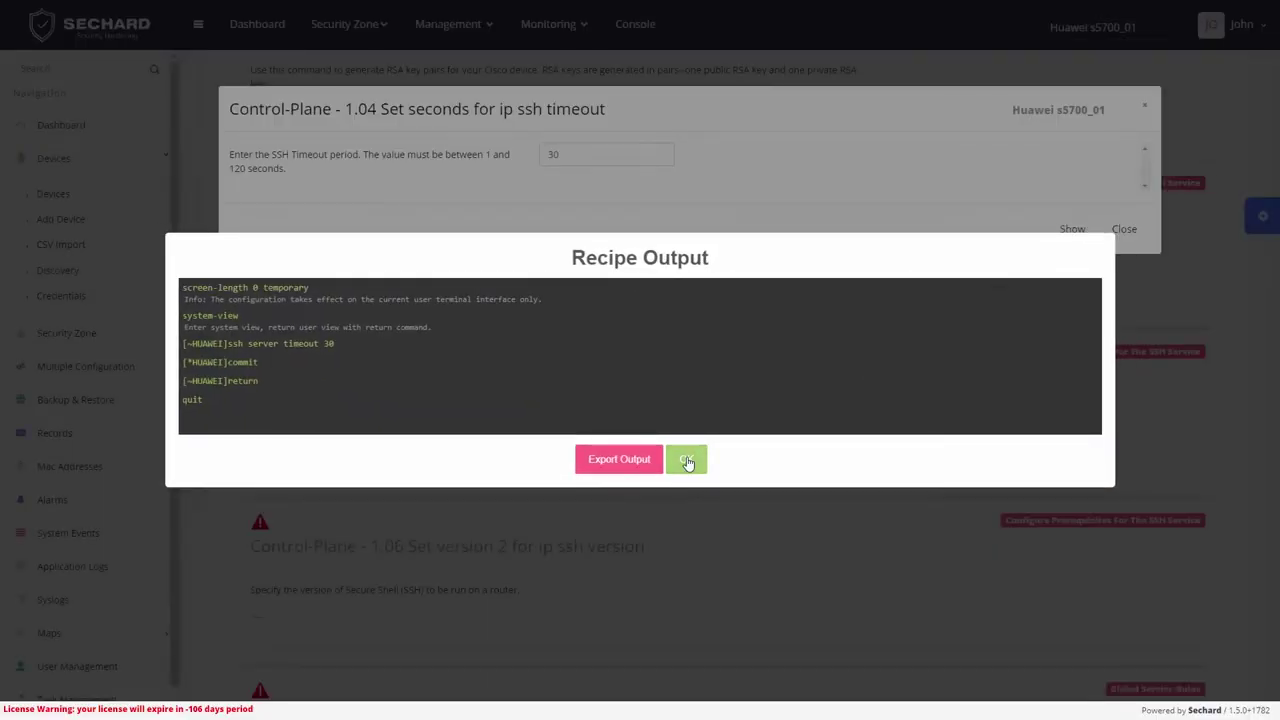
left_click(686, 458)
left_click(1122, 233)
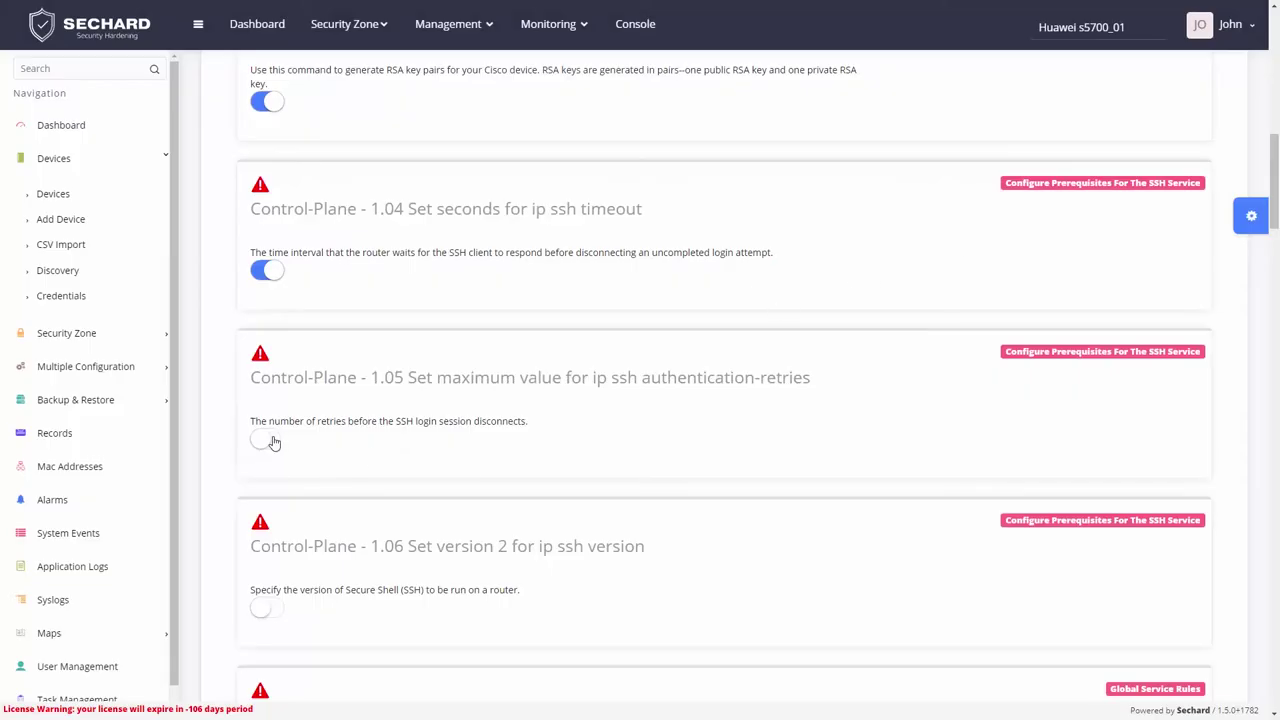
Apply Control-Plane recipe 1.05 to set the maximum SSH authentication retries to 4
left_click(272, 441)
left_click(589, 157)
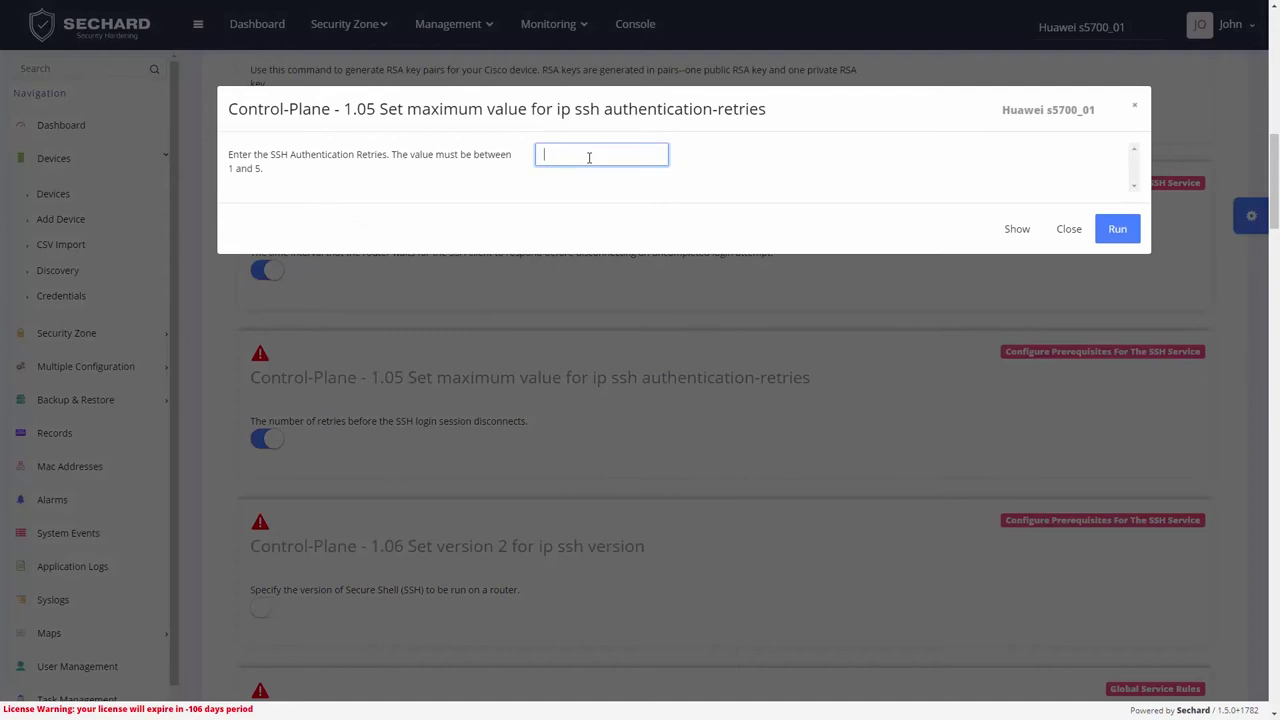
left_click(1117, 231)
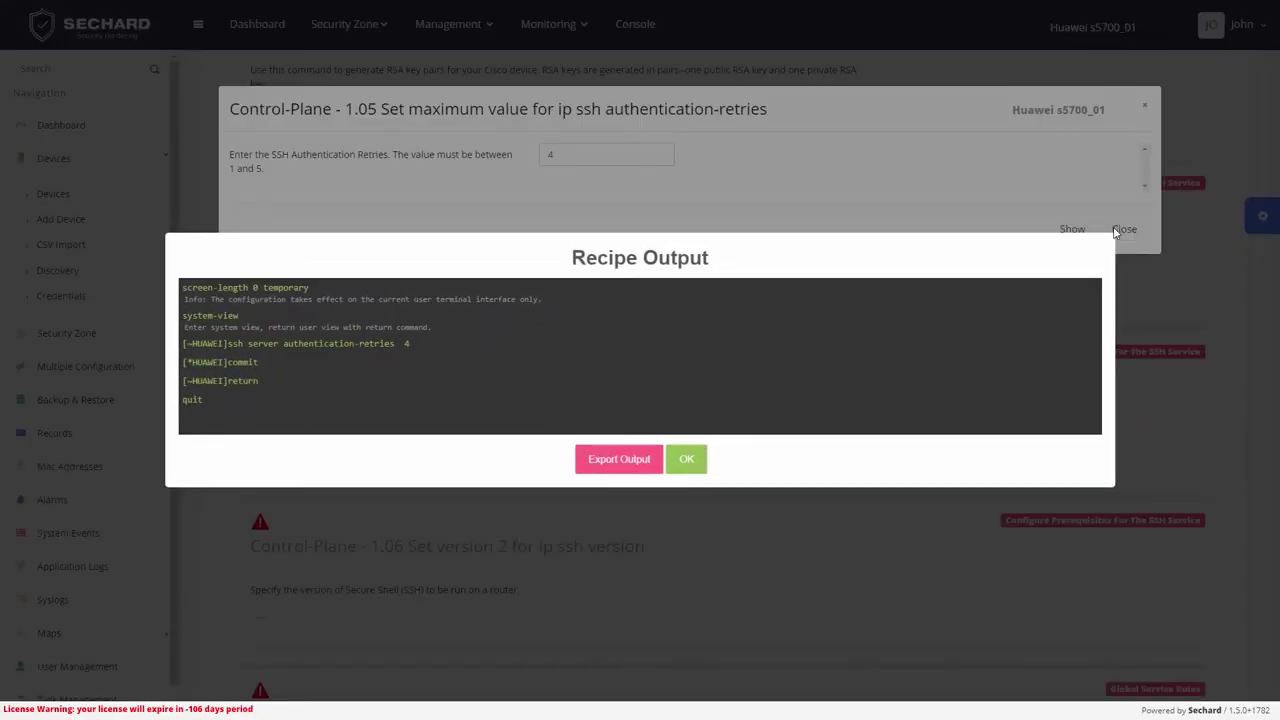
left_click(682, 464)
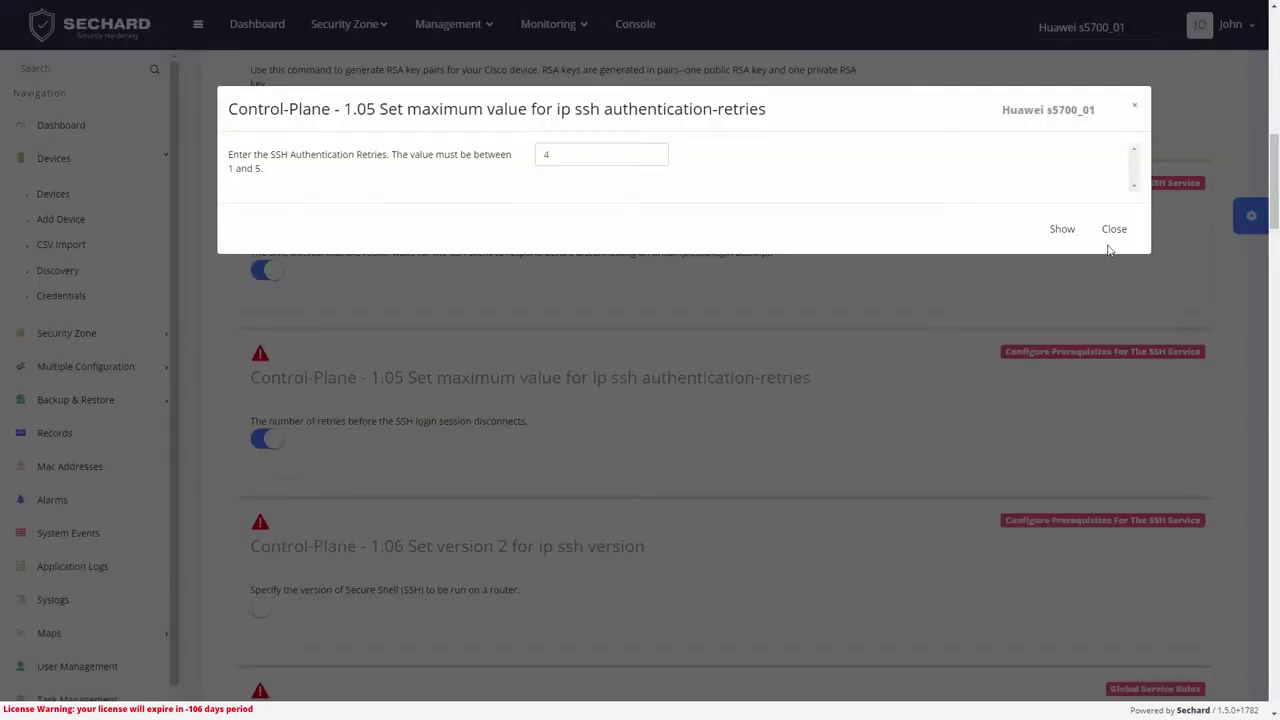
left_click(1110, 235)
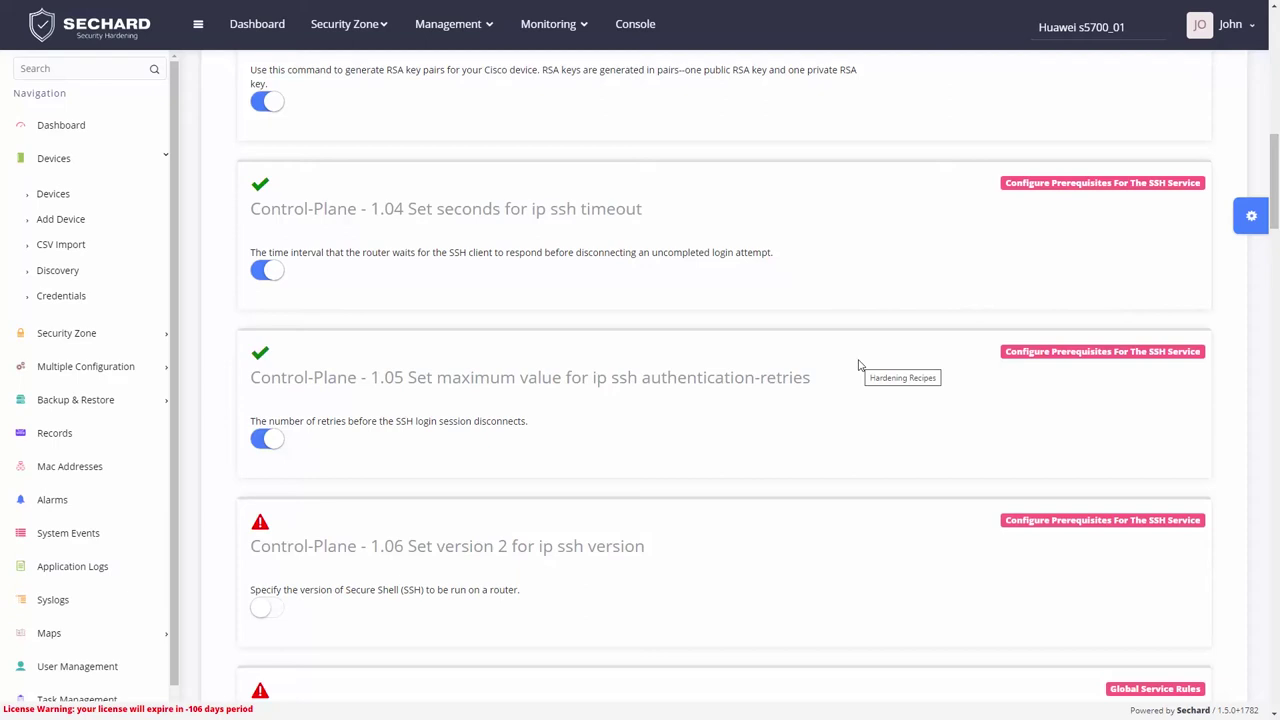
Run Control-Plane recipe 2.01 Set no LLDP run on the switch
scroll(858, 365, "down", 2)
scroll(858, 365, "down", 4)
scroll(858, 365, "up", 1)
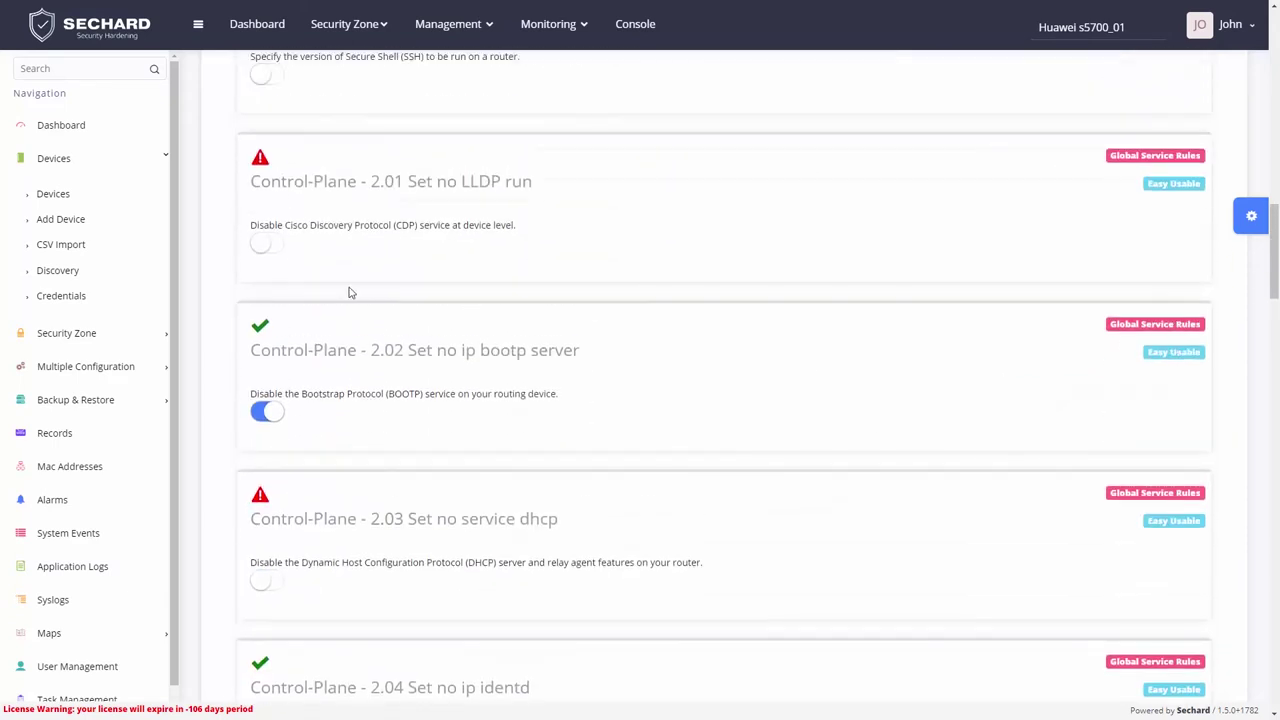
left_click(268, 247)
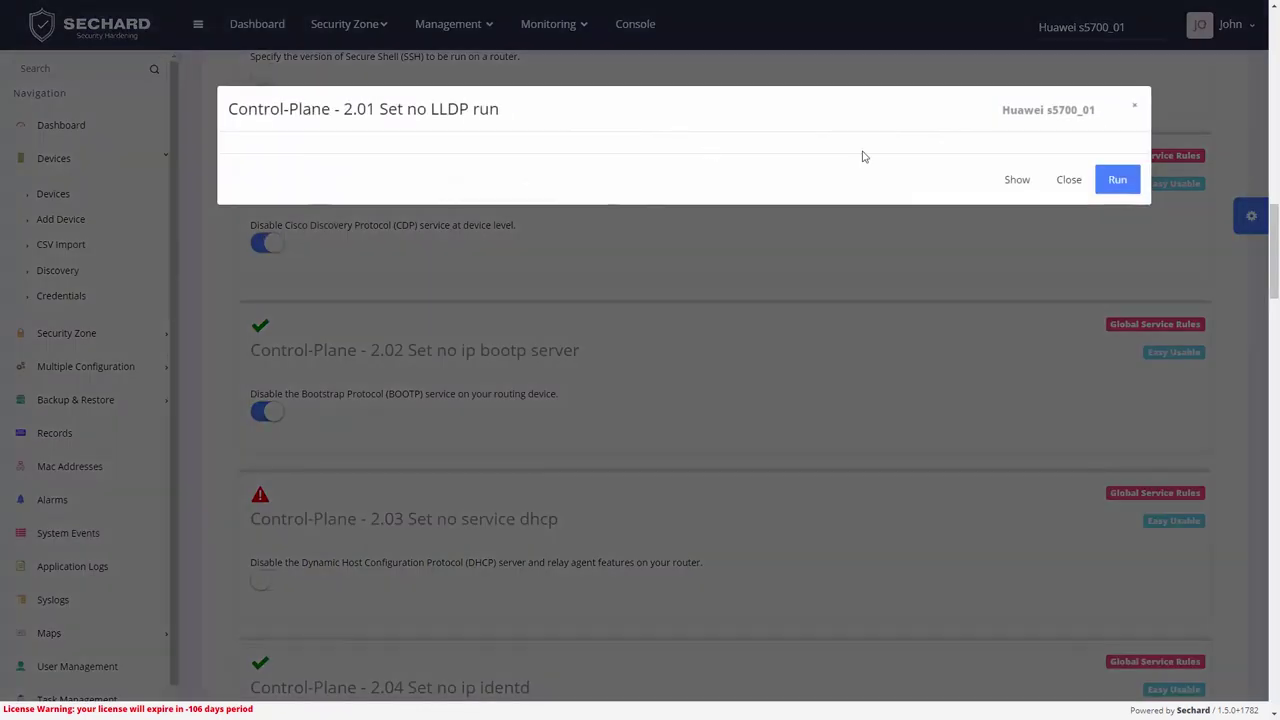
left_click(1117, 182)
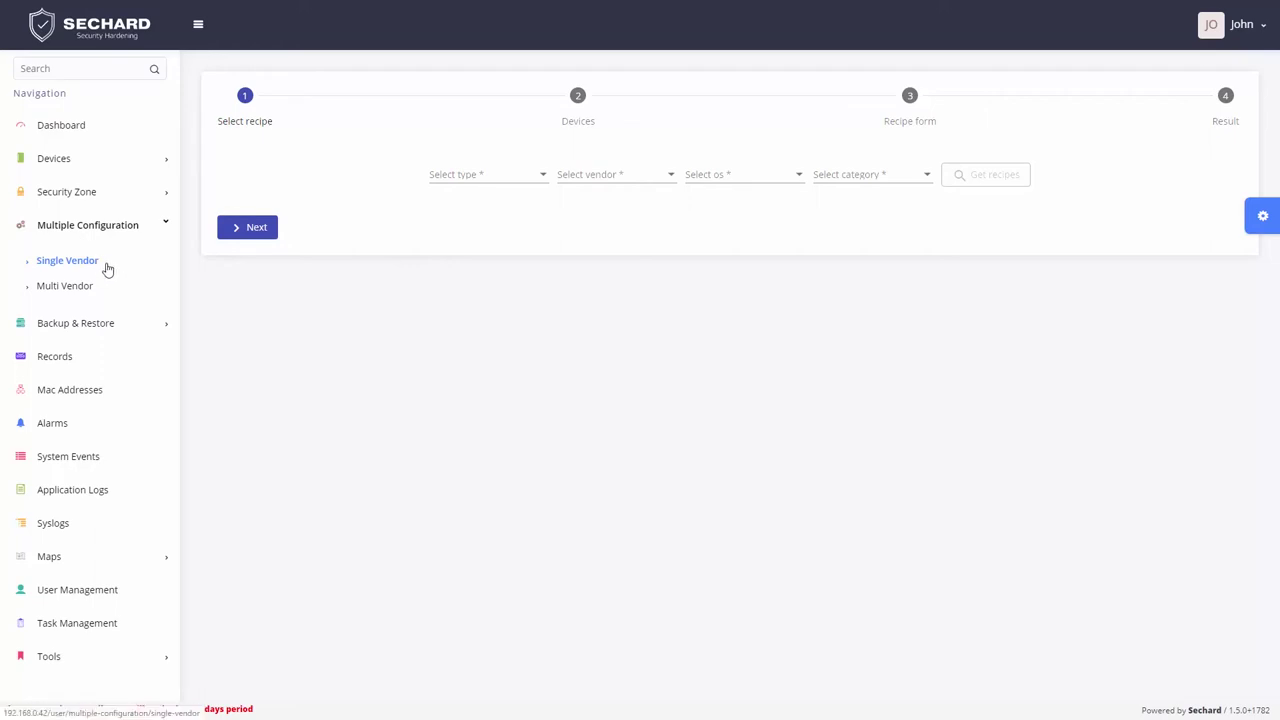
In the single-vendor configuration, retrieve the Hardening recipes for type Switch, vendor Cisco and OS Cisco IOS Series
left_click(466, 176)
left_click(447, 180)
left_click(612, 178)
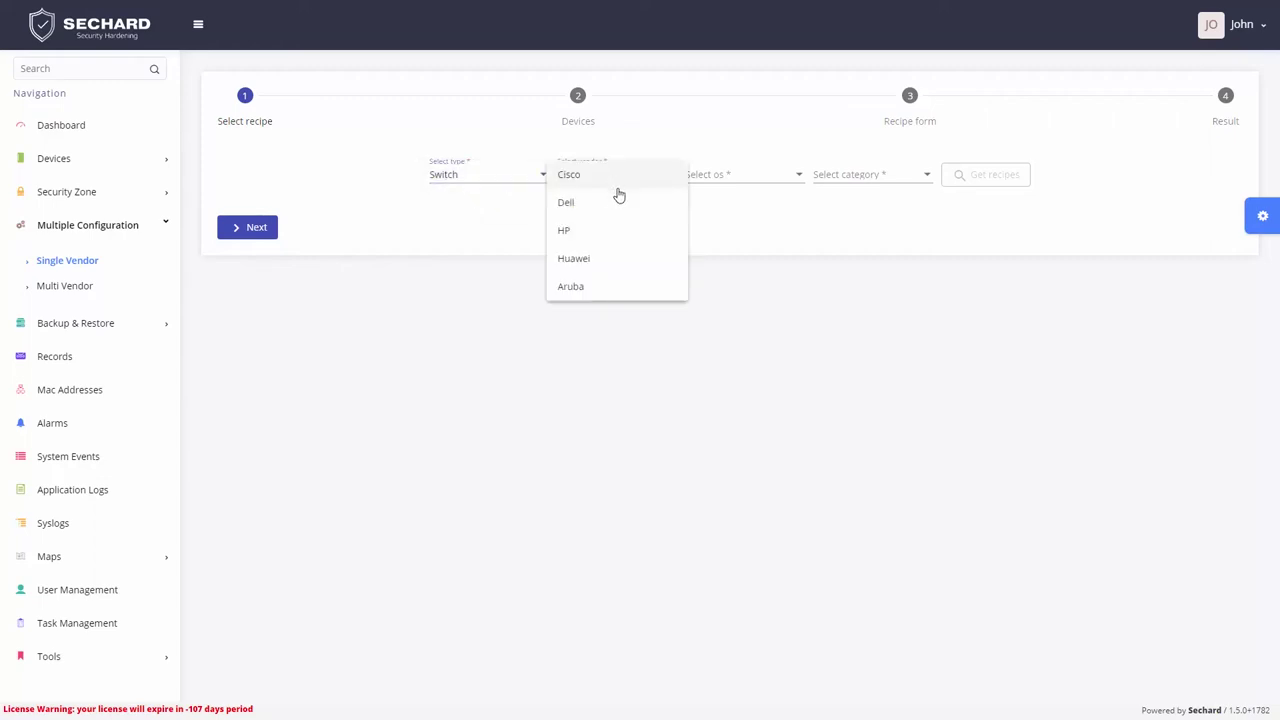
left_click(613, 186)
left_click(720, 177)
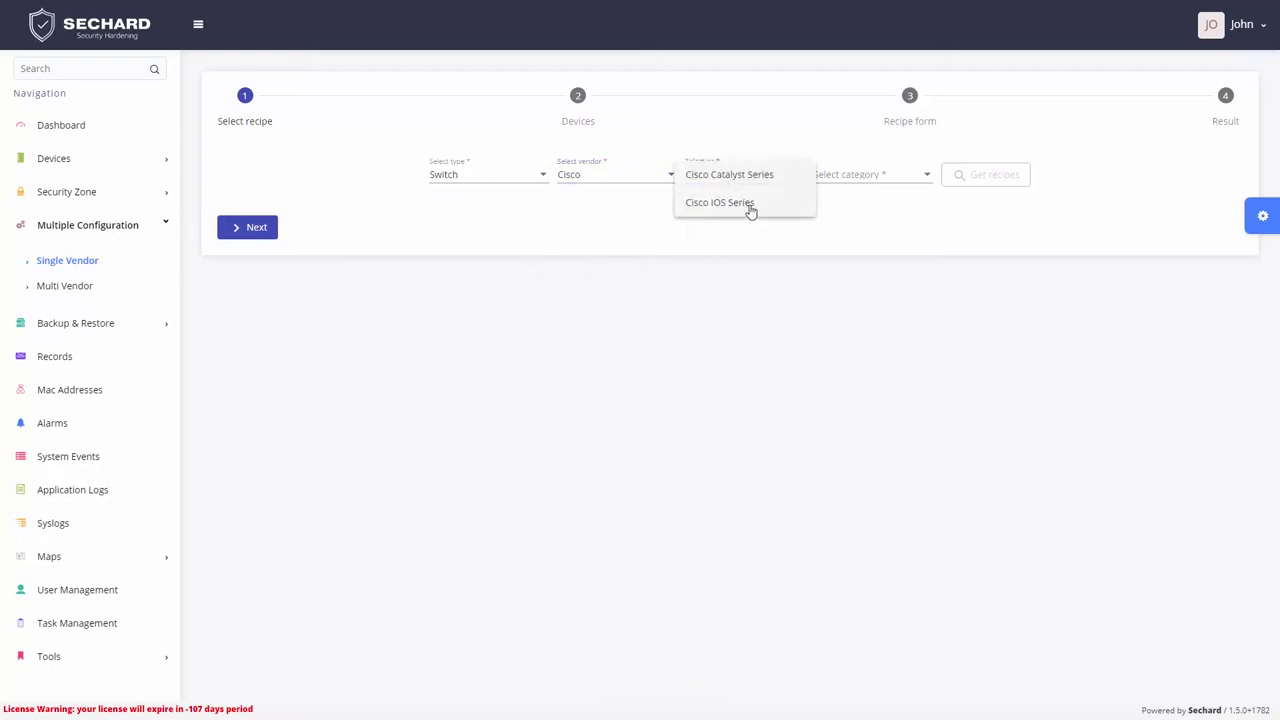
left_click(751, 210)
left_click(838, 180)
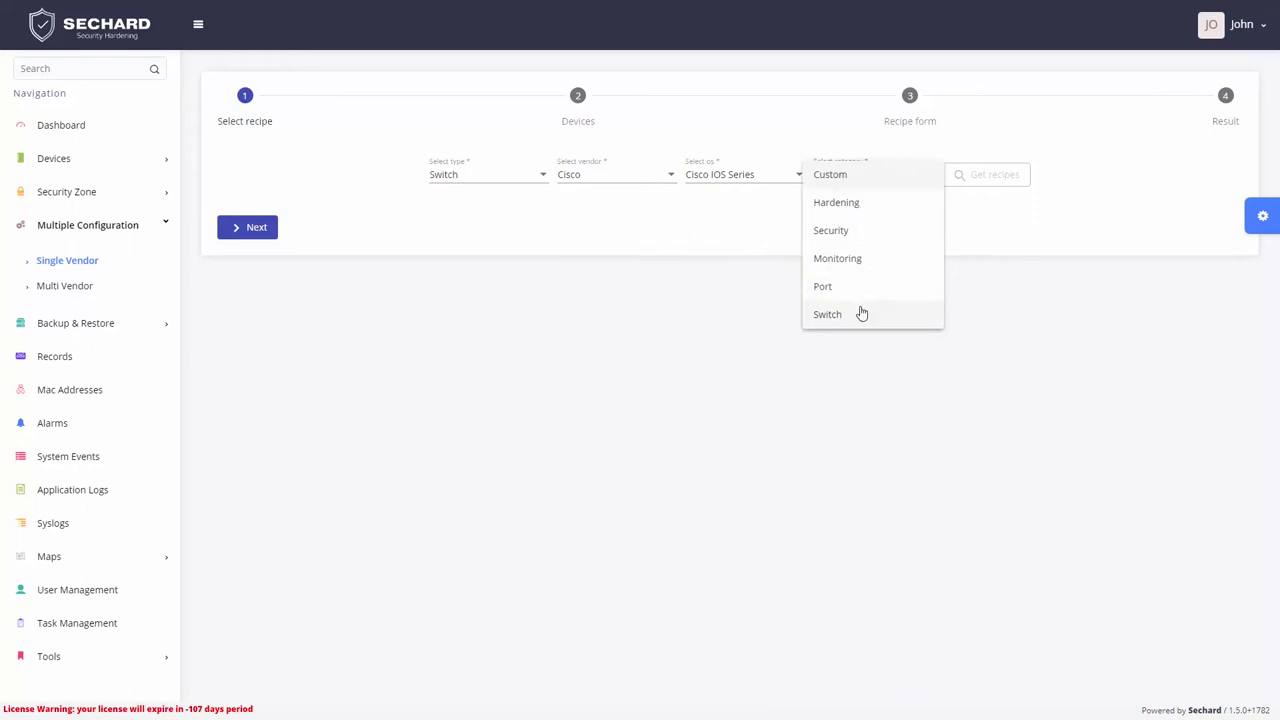
left_click(853, 208)
left_click(979, 181)
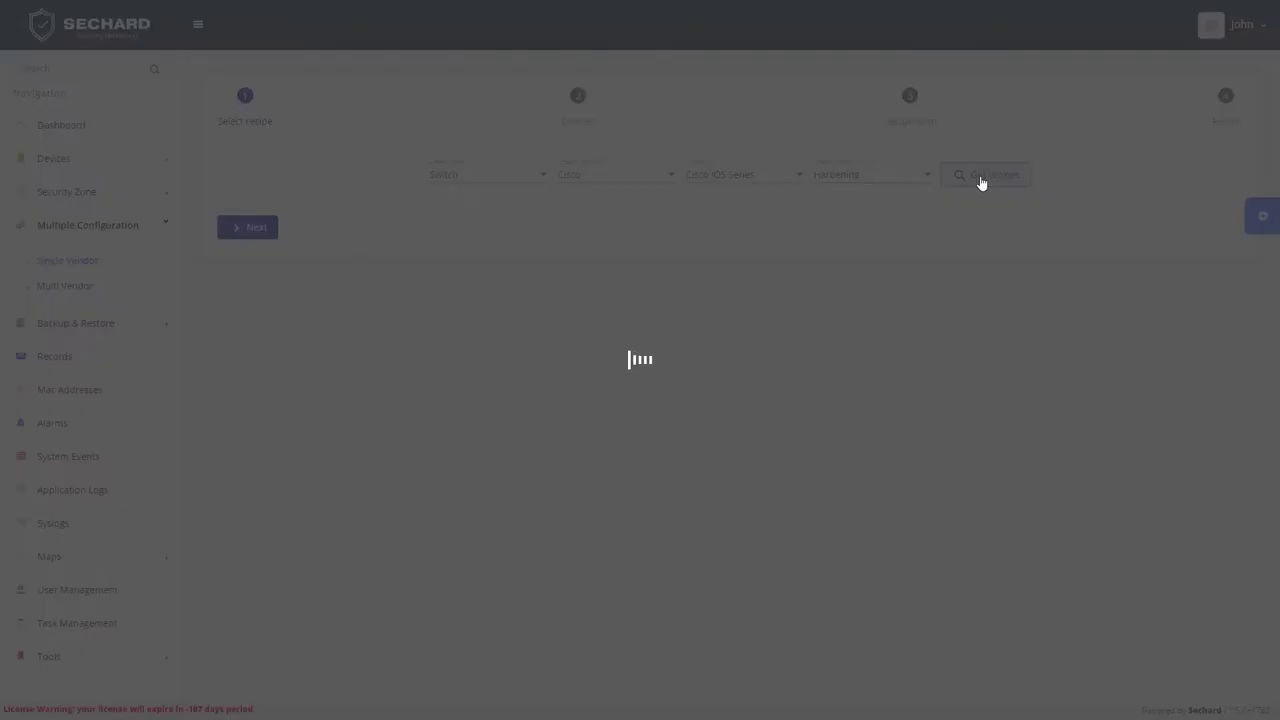
Search the recipes for "doma", choose Control-Plane - 1.02 Set the ip domain name, and continue to the device selection
left_click(724, 224)
type("doma")
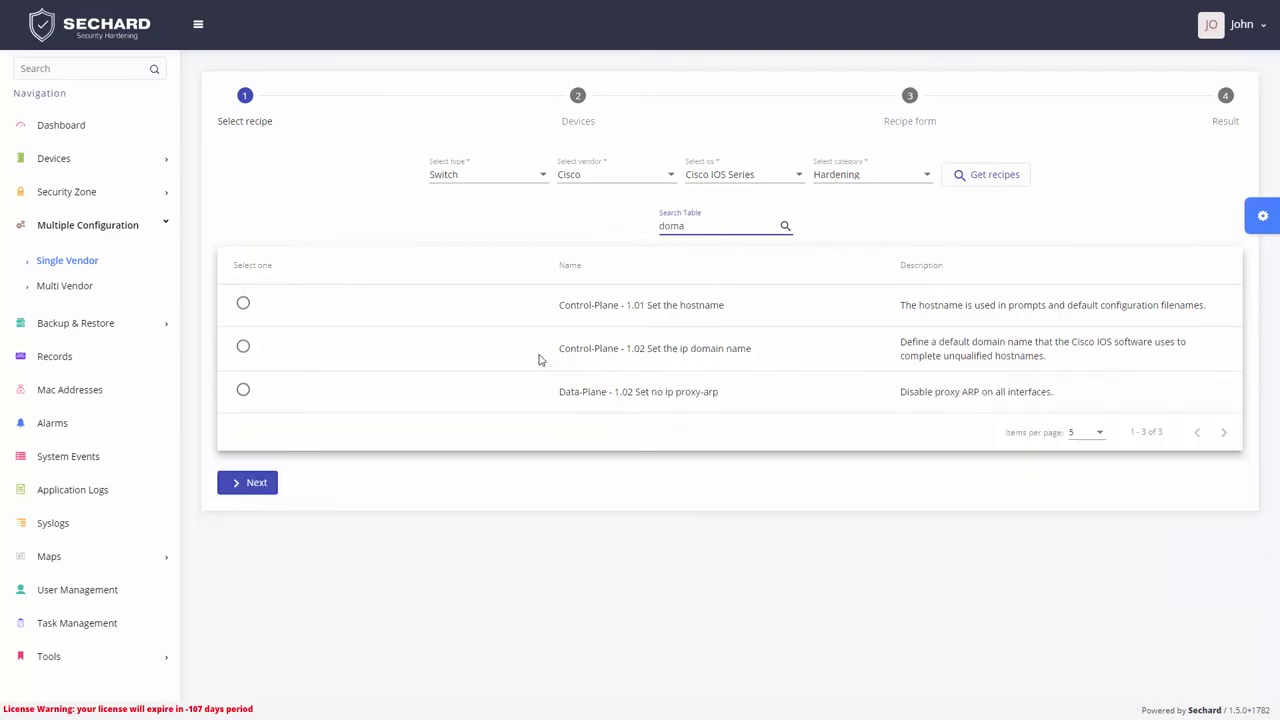
left_click(244, 349)
left_click(253, 484)
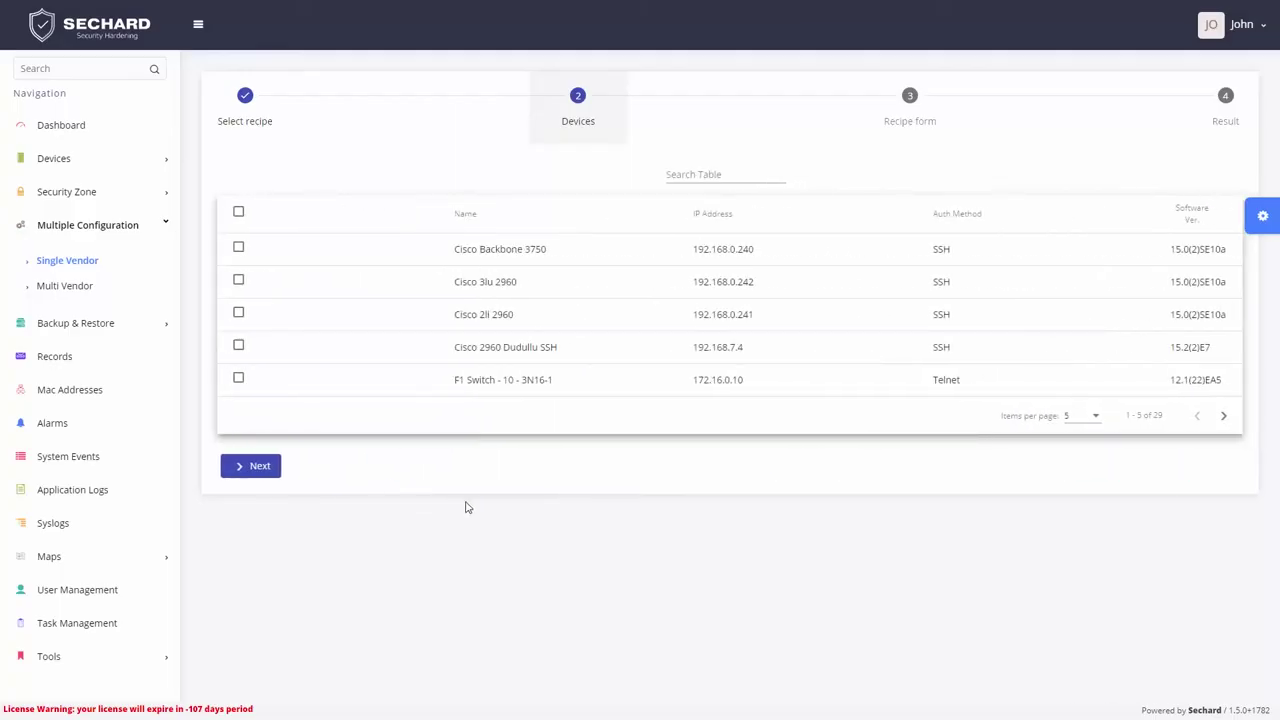
Show 100 devices per page, select all listed devices, and continue to the recipe form
left_click(1086, 418)
left_click(1073, 488)
scroll(1063, 489, "down", 6)
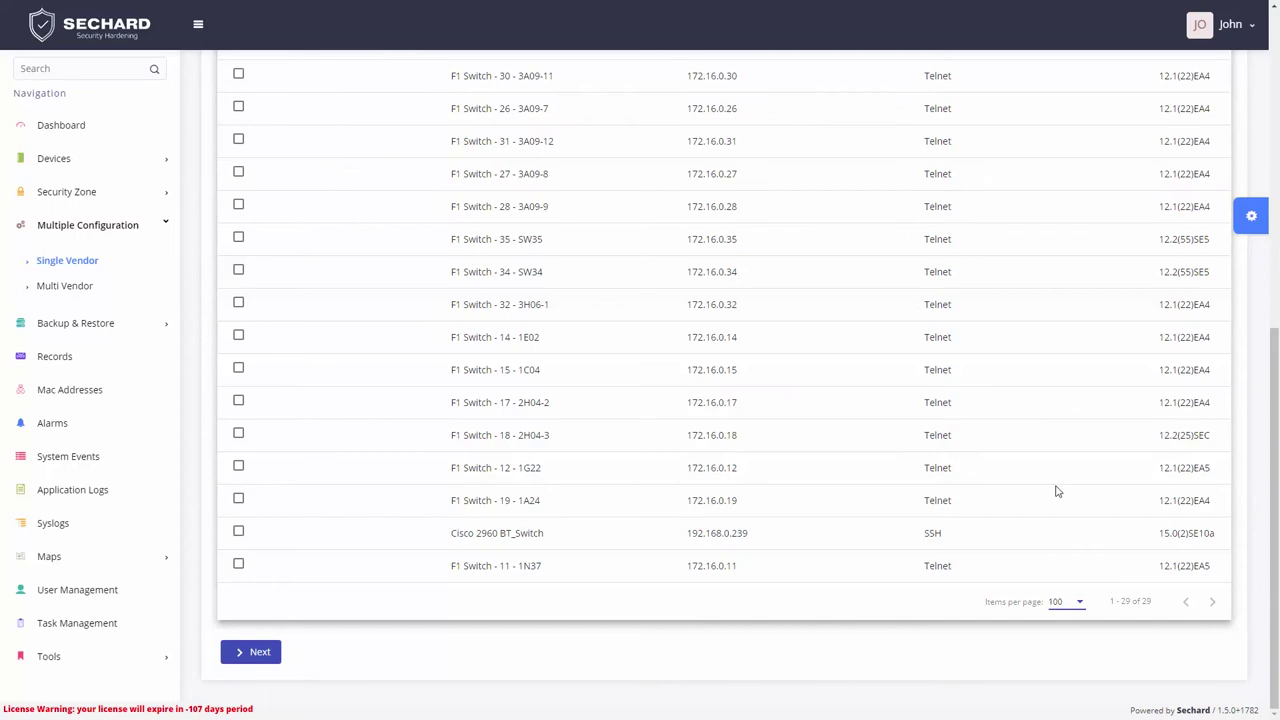
scroll(868, 461, "up", 6)
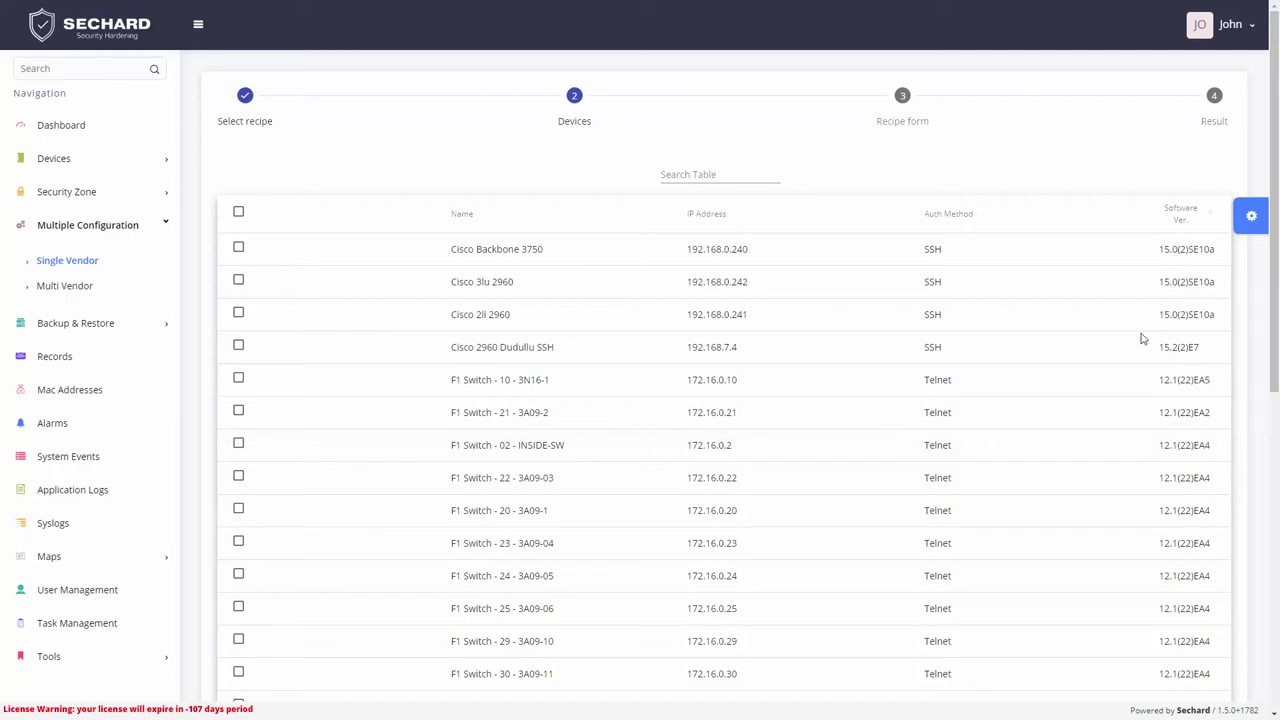
left_click(238, 211)
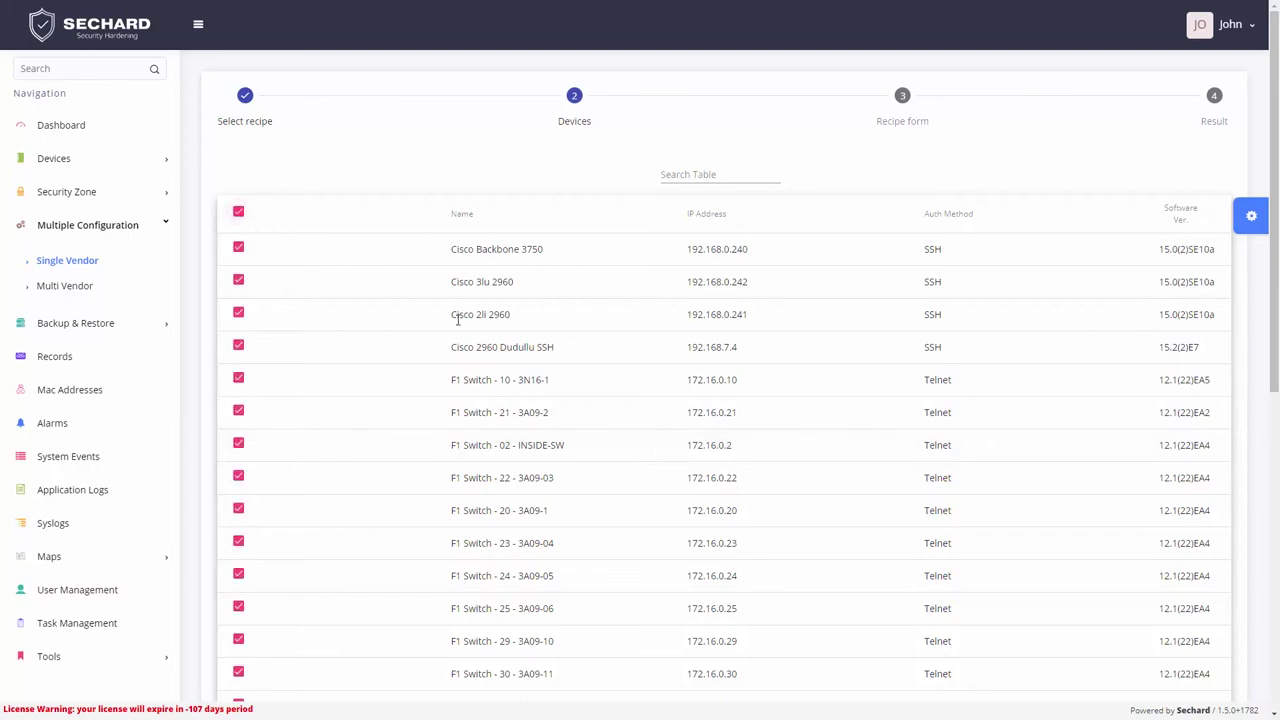
scroll(458, 319, "down", 6)
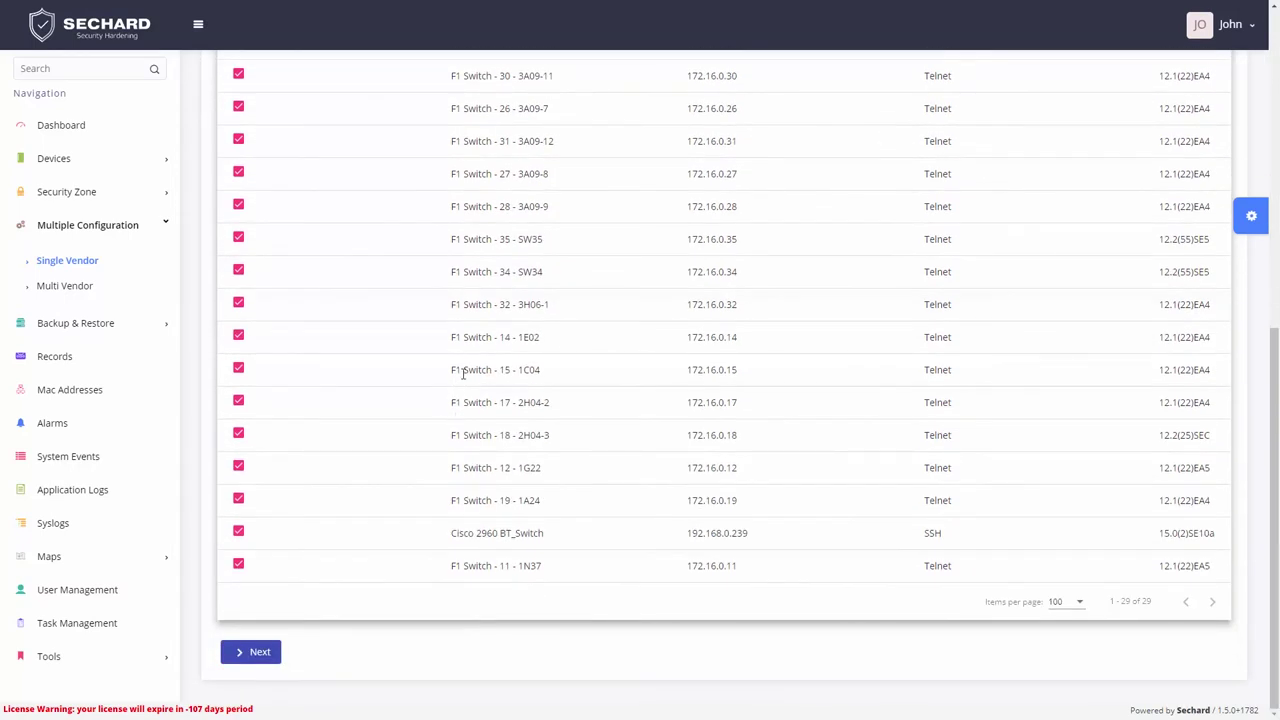
left_click(254, 654)
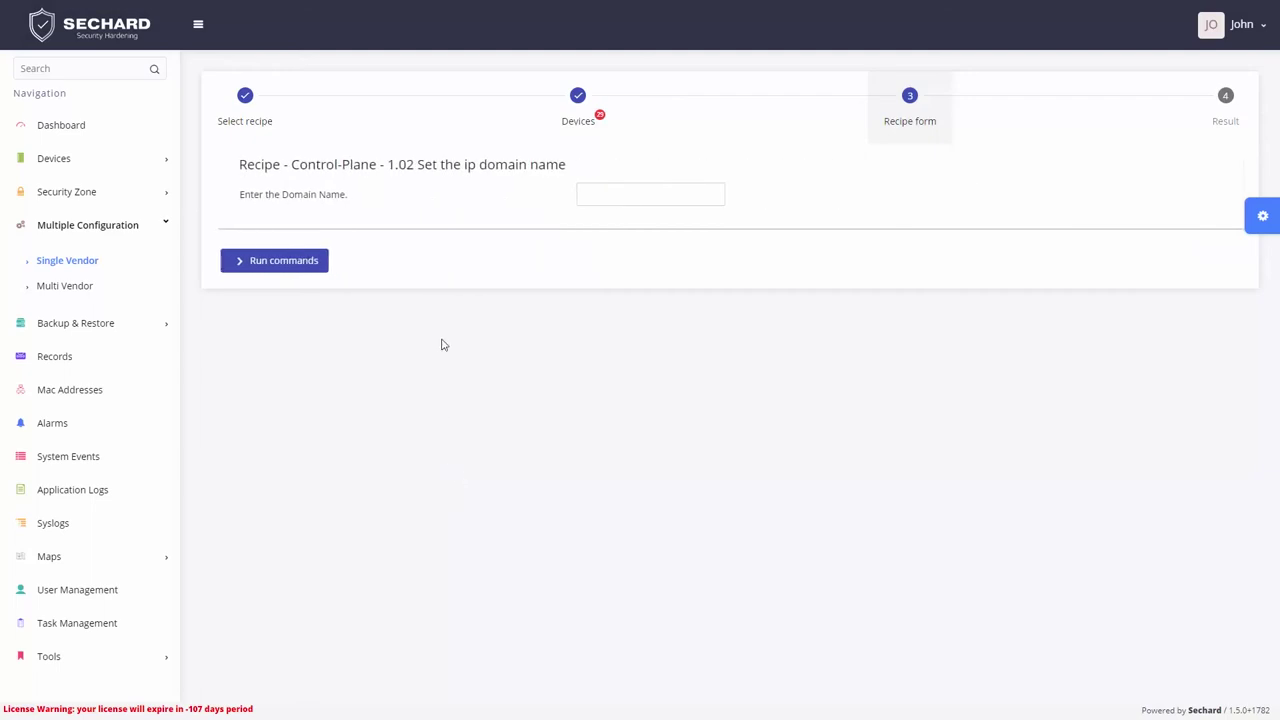
Set the recipe's domain name to sechard.com and run the commands on the selected devices
left_click(592, 202)
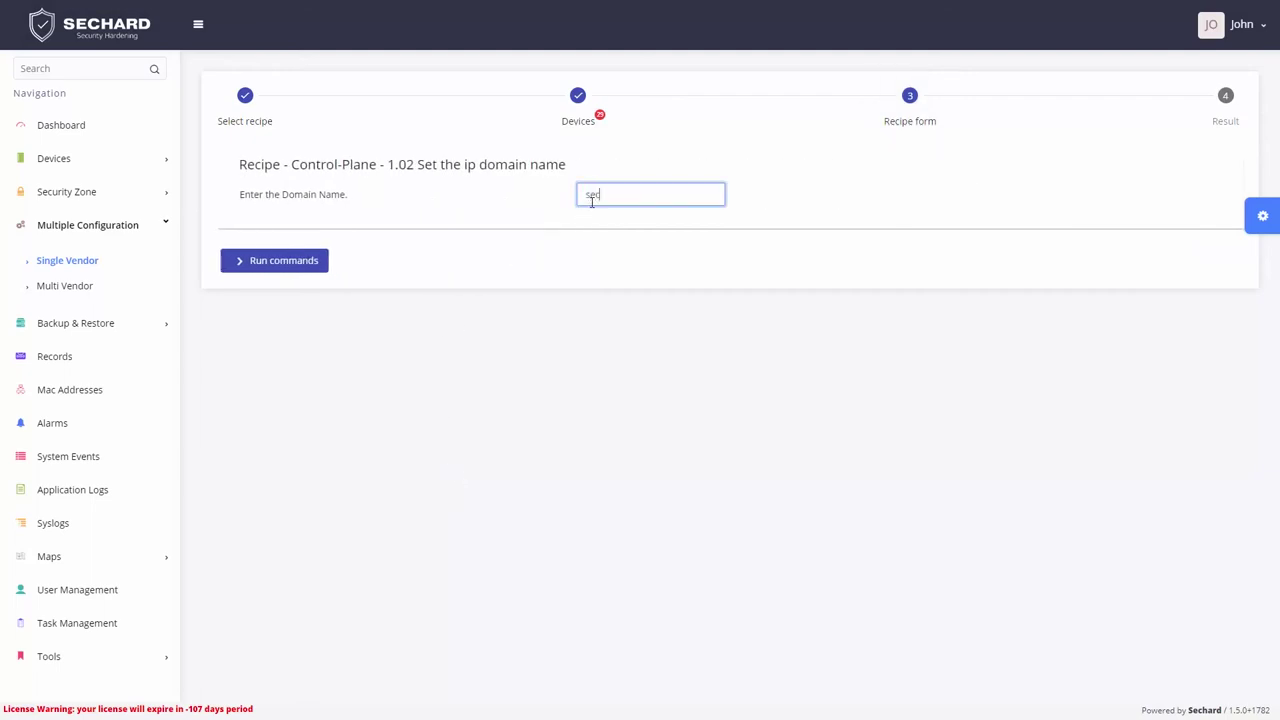
type("sechard.com")
left_click(277, 262)
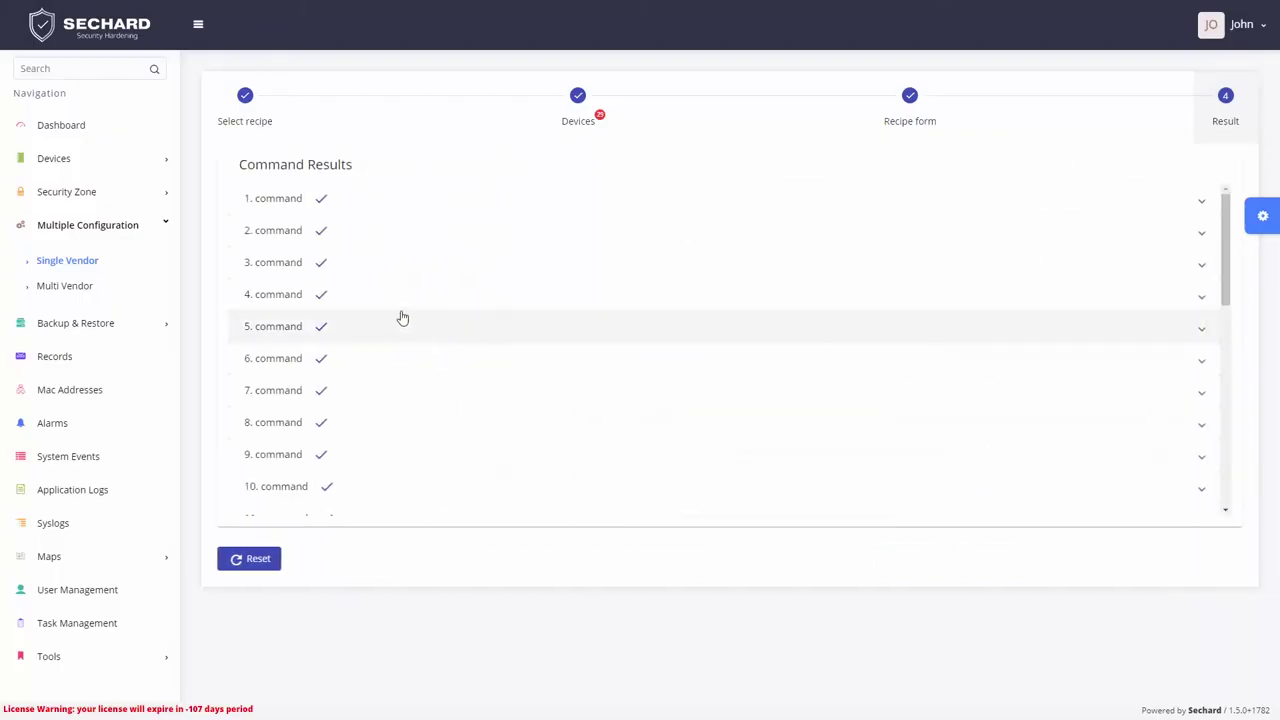
Examine the command results by expanding the outputs of commands 1, 8, 23 and 29
left_click(297, 214)
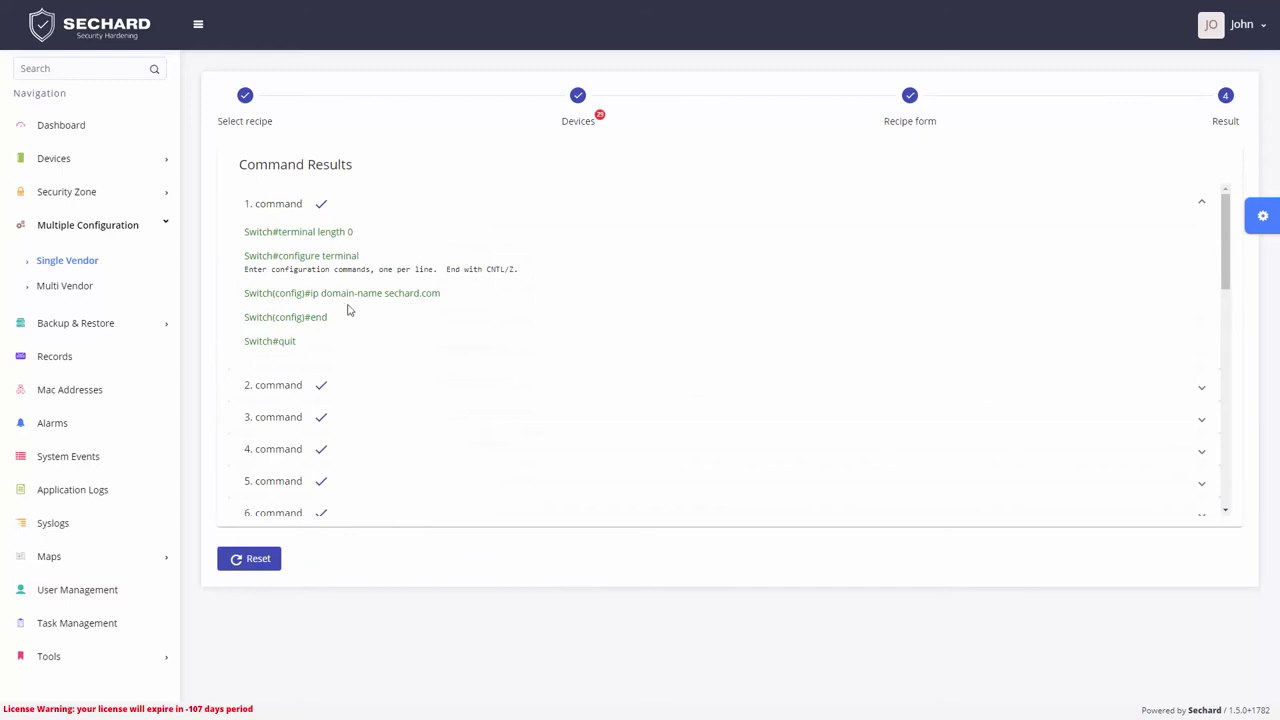
scroll(385, 400, "down", 5)
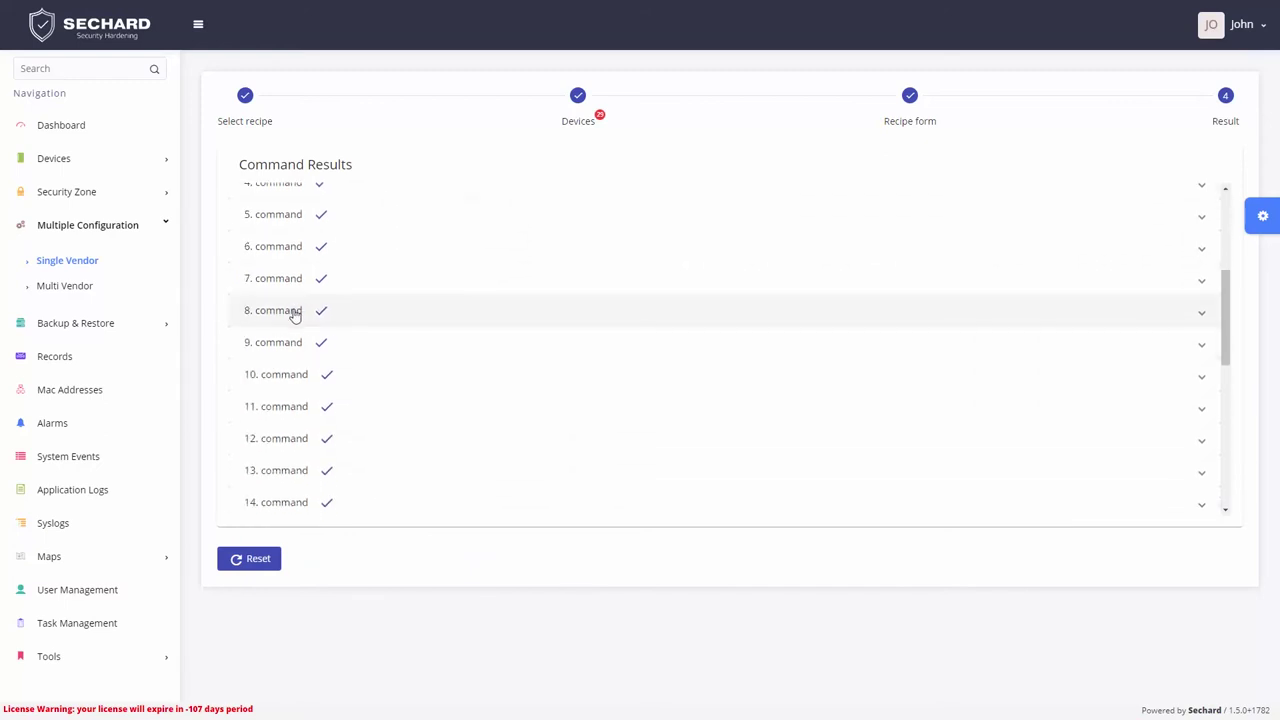
left_click(295, 314)
scroll(425, 415, "down", 1)
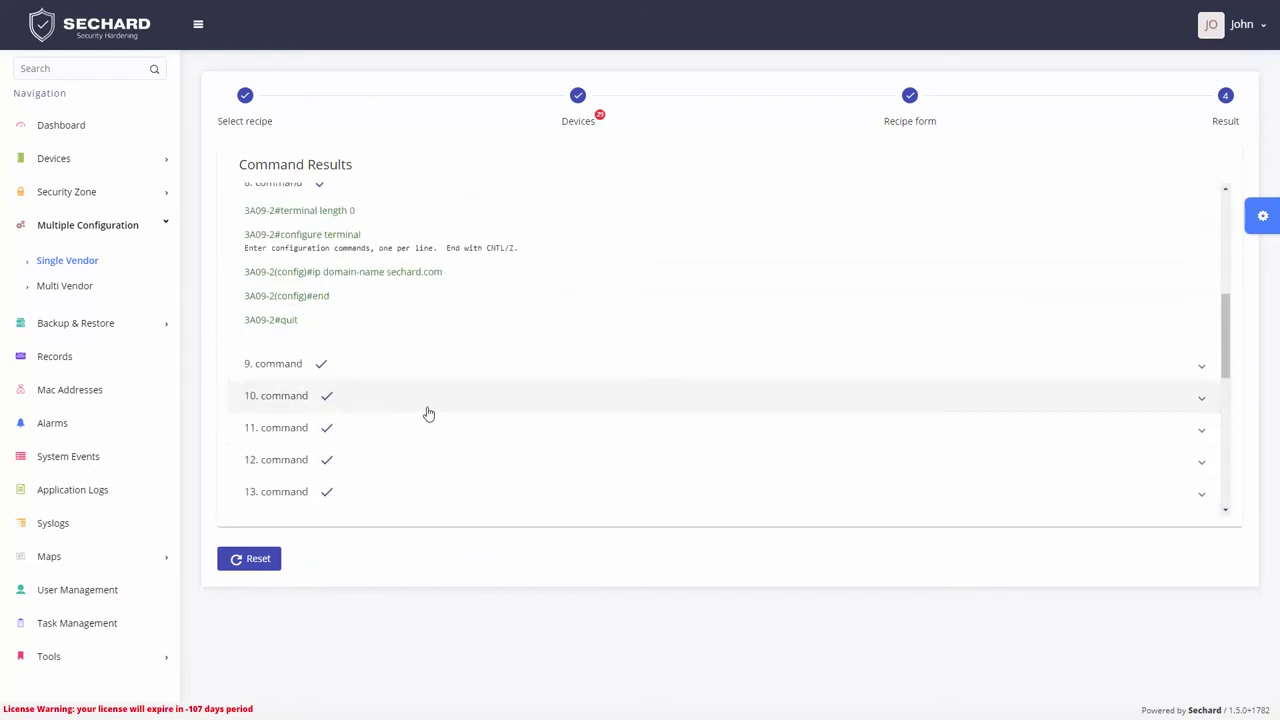
scroll(428, 410, "down", 5)
left_click(318, 320)
scroll(454, 410, "down", 2)
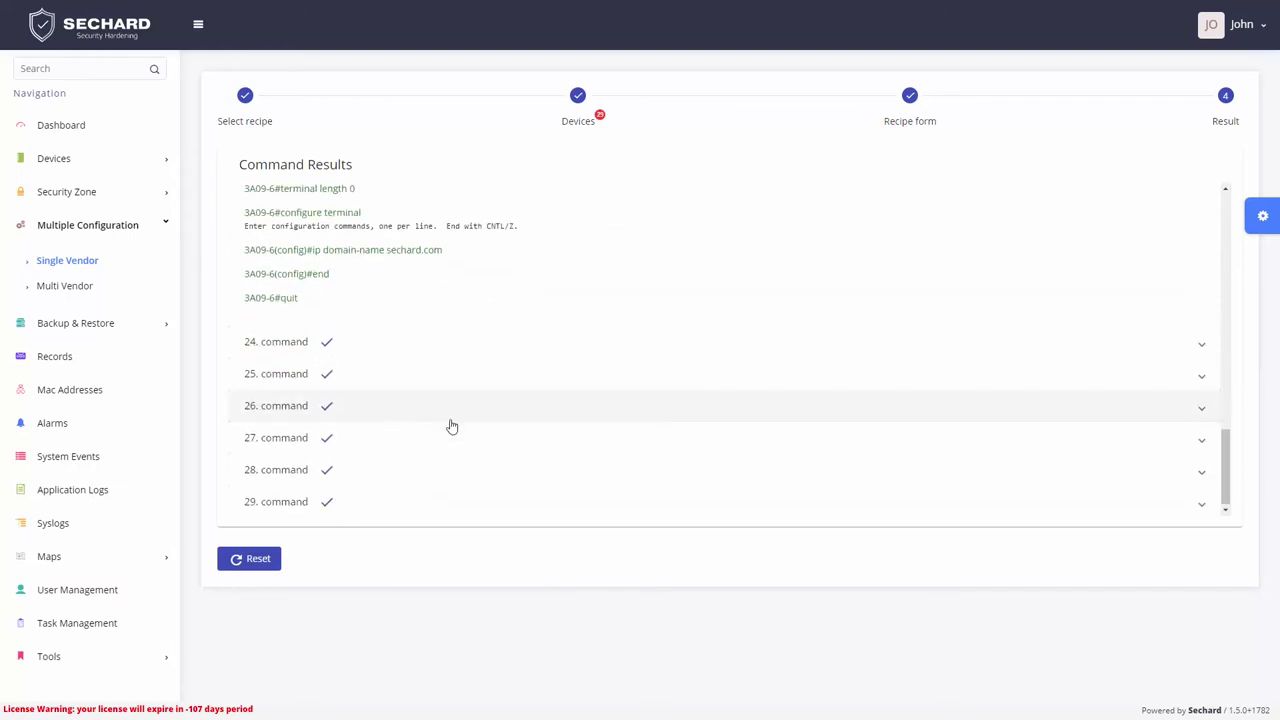
left_click(380, 491)
scroll(391, 477, "down", 3)
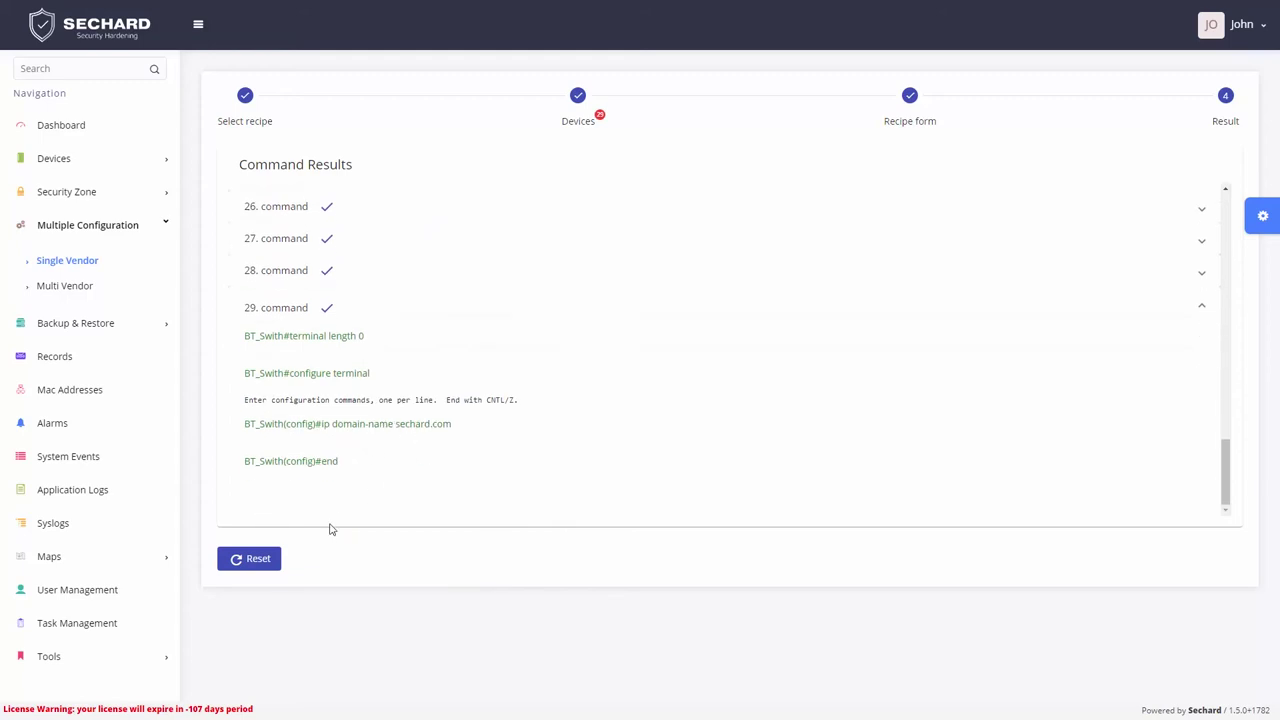
Reset the configuration wizard and set the type to Switch, the vendor to Cisco and the OS to Cisco IOS Series
left_click(268, 561)
left_click(466, 177)
left_click(443, 178)
left_click(586, 178)
left_click(587, 178)
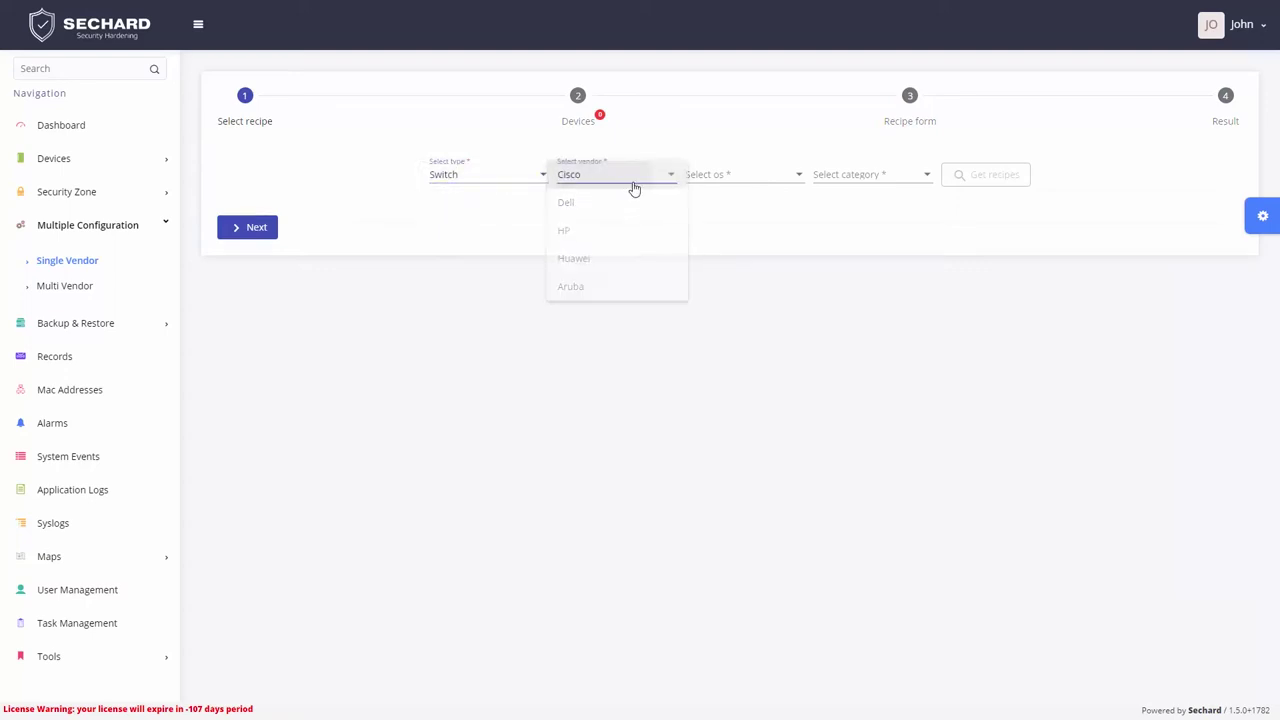
left_click(706, 177)
left_click(720, 205)
Retrieve the Custom category recipes, choose Custom Configuring Commands, and continue to the device selection
left_click(851, 170)
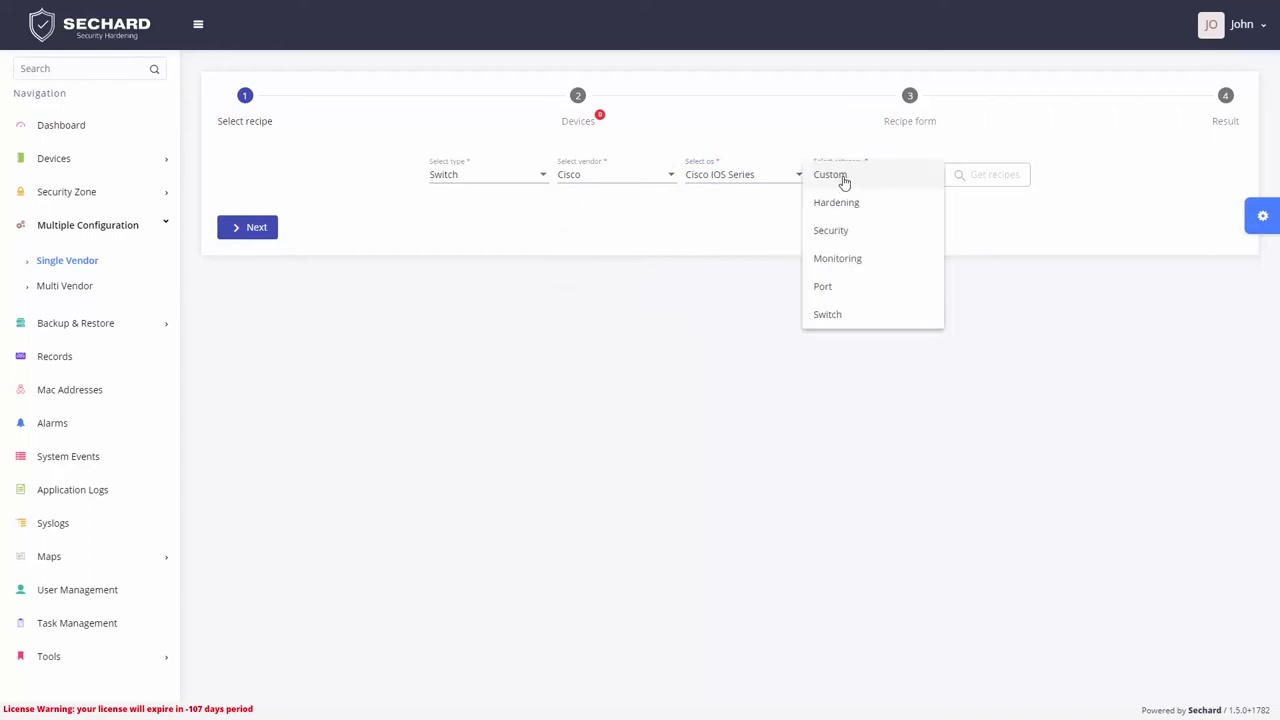
left_click(830, 176)
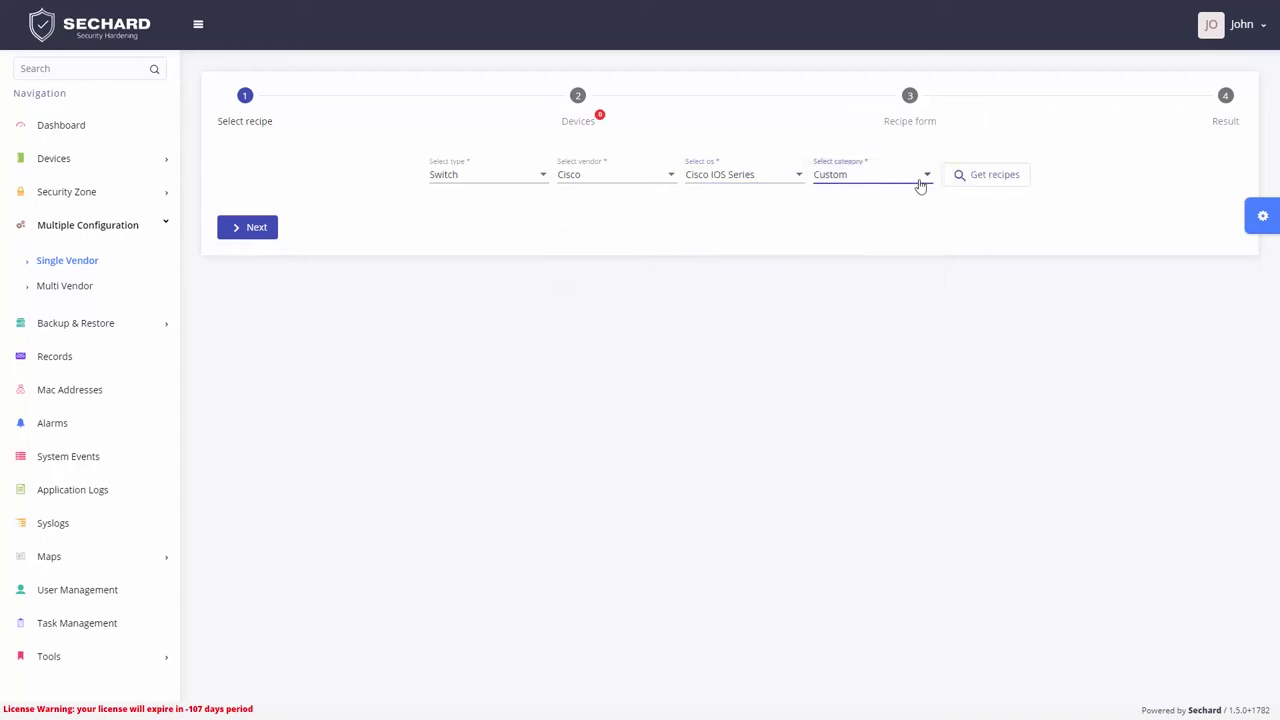
left_click(987, 177)
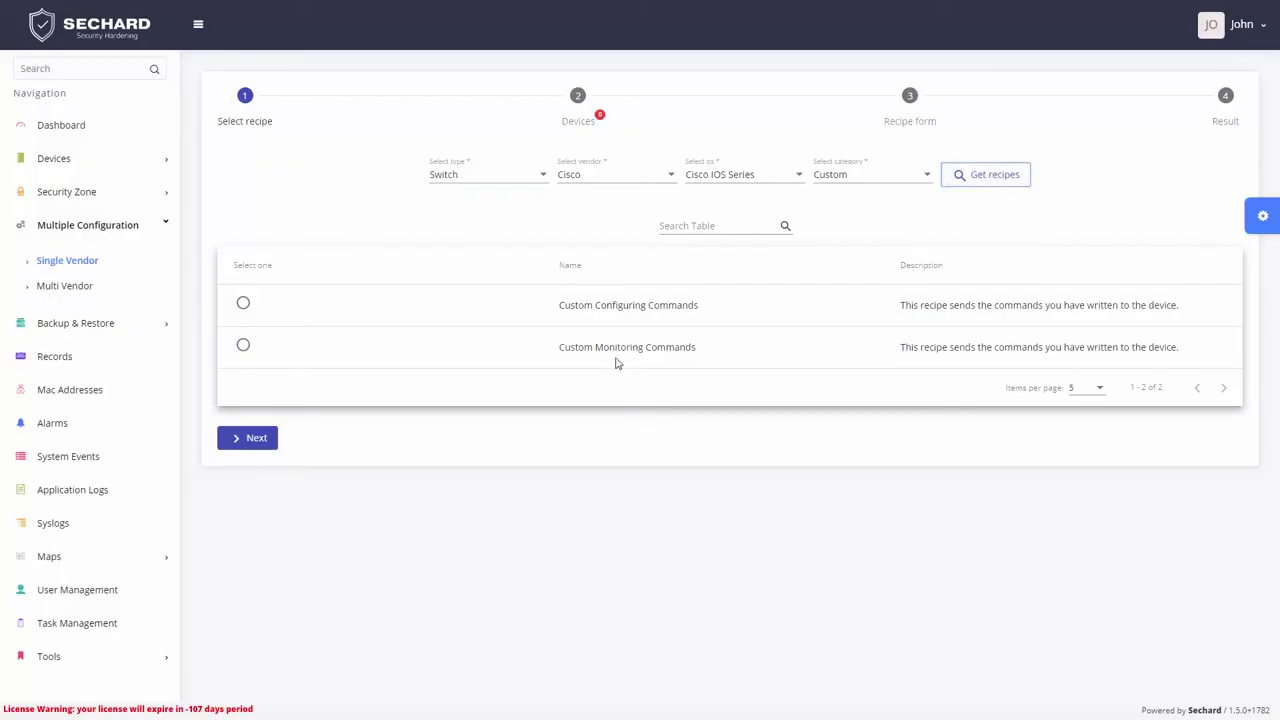
left_click(241, 305)
left_click(249, 440)
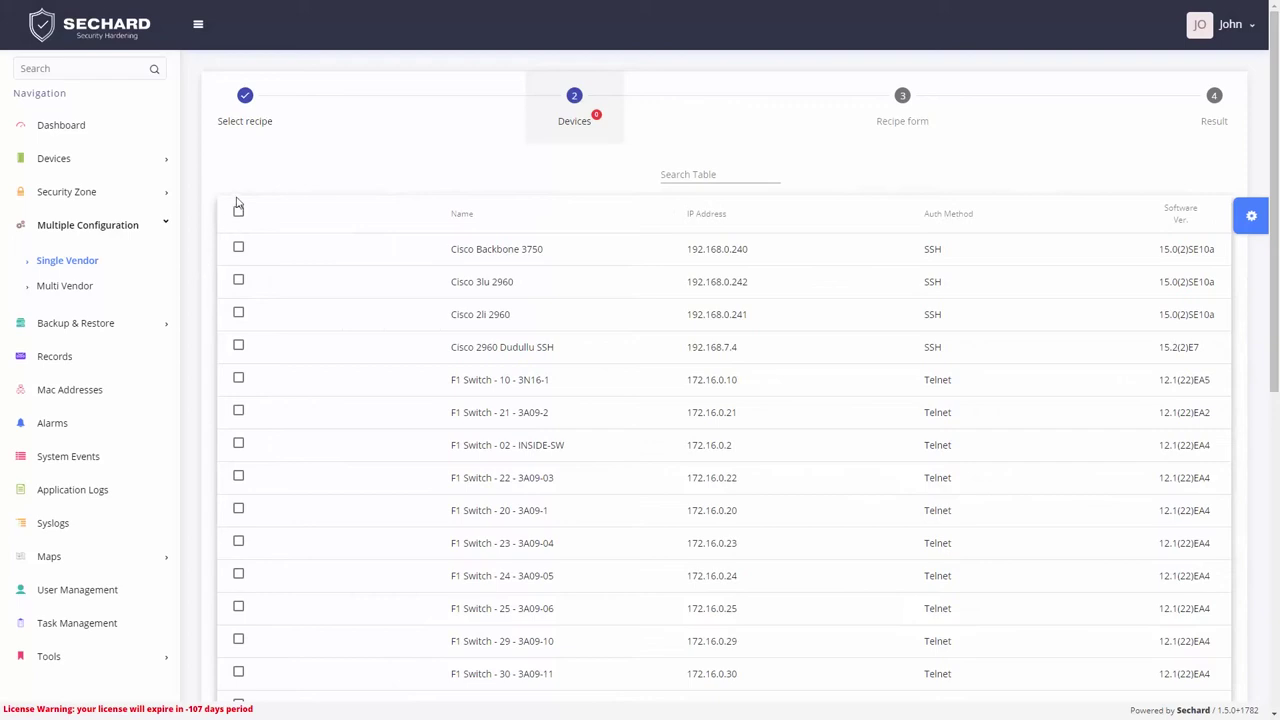
Select all the listed Cisco switches as target devices and continue to the recipe form
left_click(238, 209)
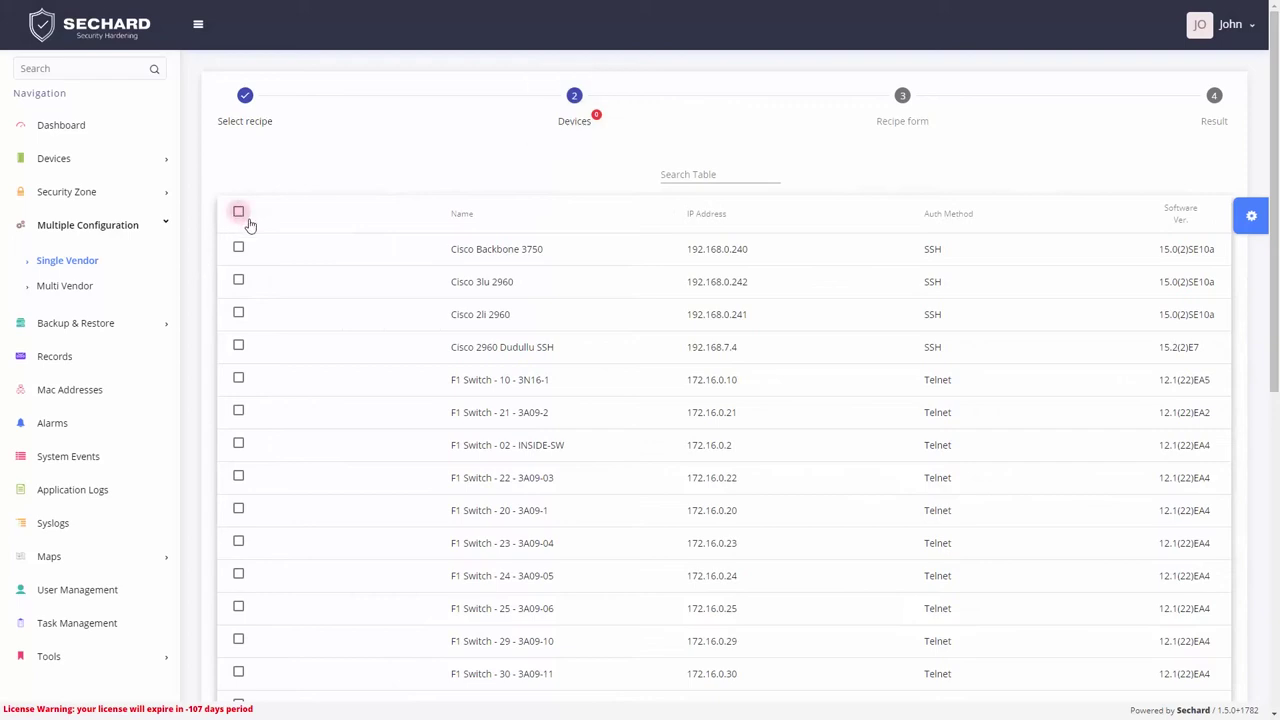
scroll(432, 330, "down", 4)
scroll(432, 332, "down", 3)
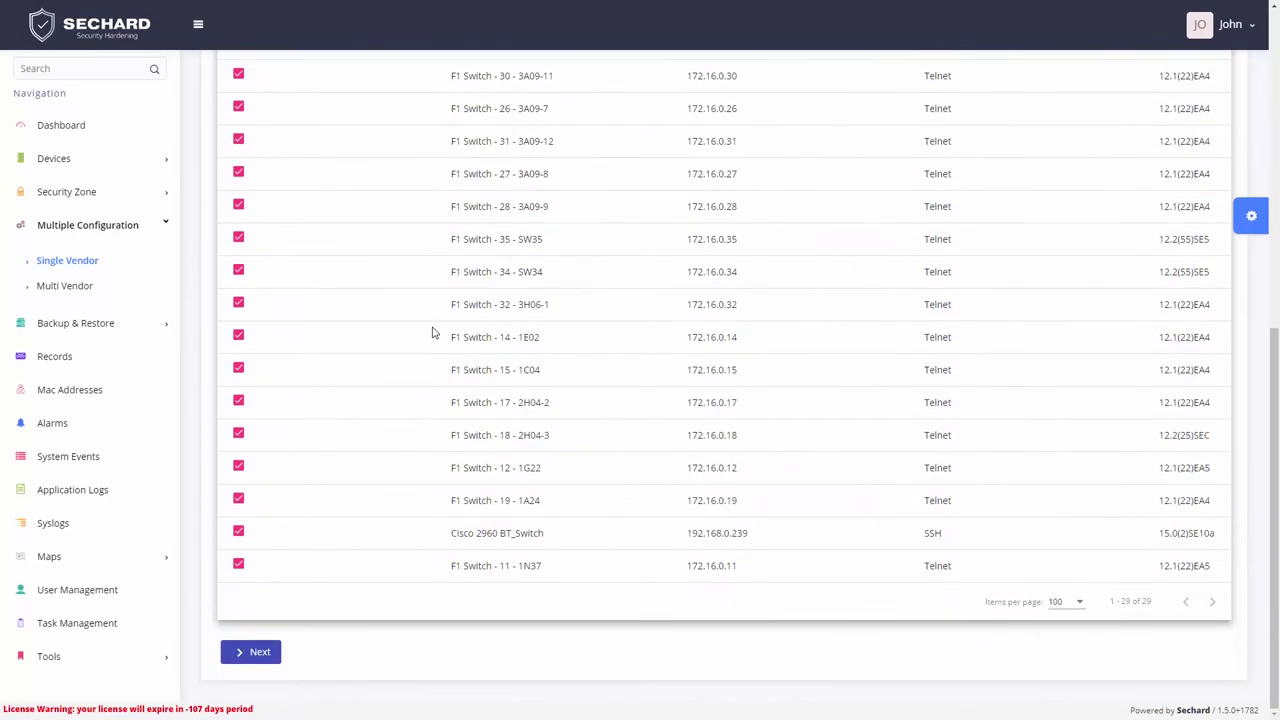
left_click(259, 652)
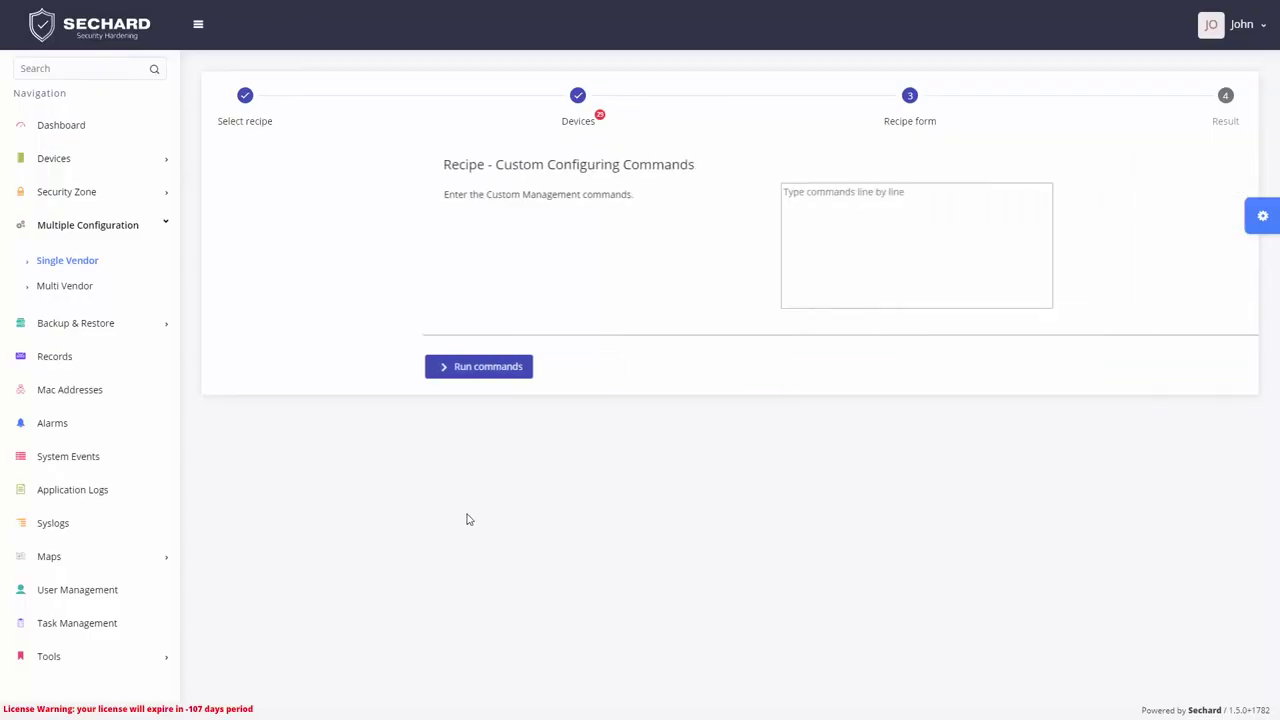
Enter and run "banner exec & bannerexec information &", "banner login & bannerlogin information &", "ip domain-name sechard.com", "service tcp-keepalives-in", "service tcp-keepalives-out" and "no service pad"
key("ctrl+v")
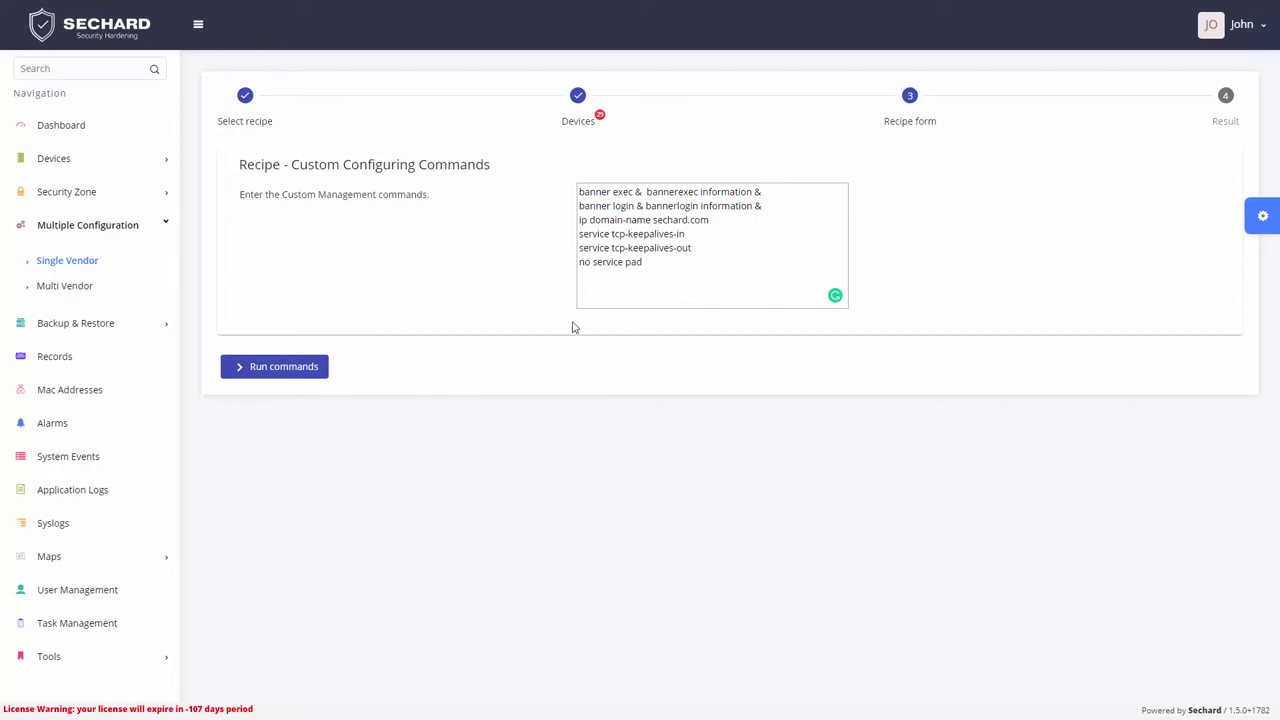
left_click(287, 368)
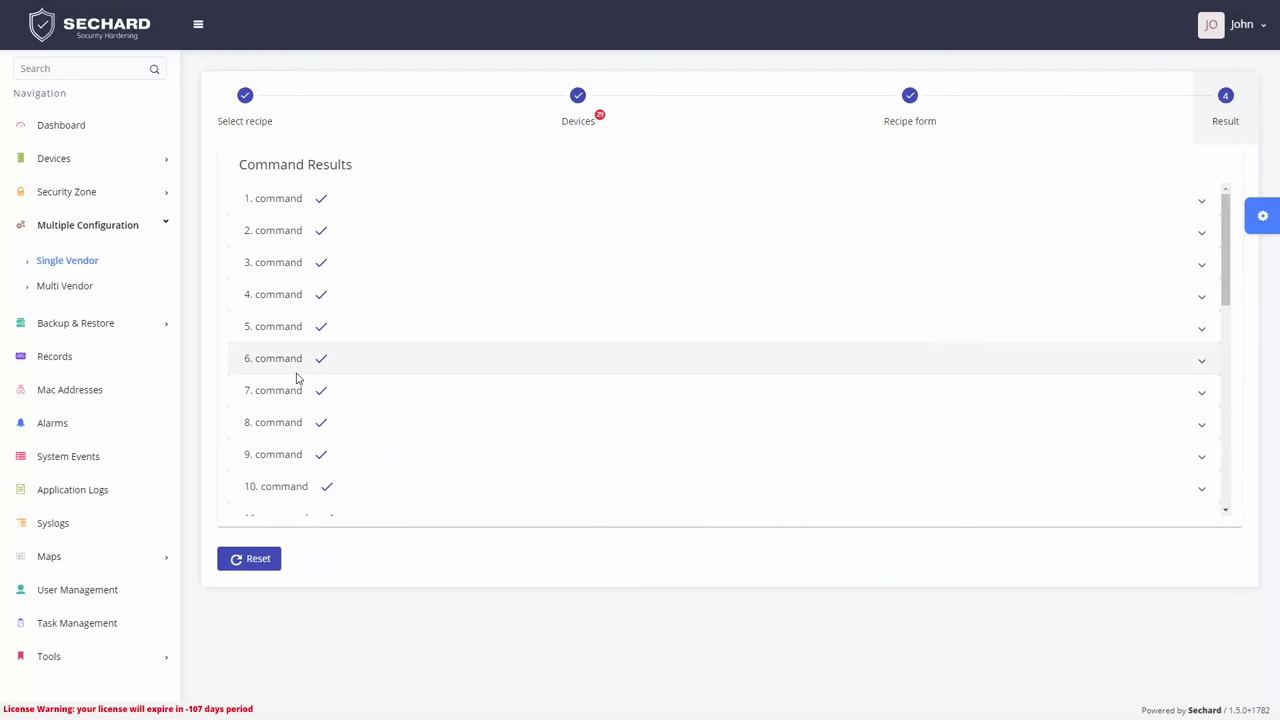
Examine the command results by expanding the outputs of command 1, two intermediate commands and command 29
left_click(286, 198)
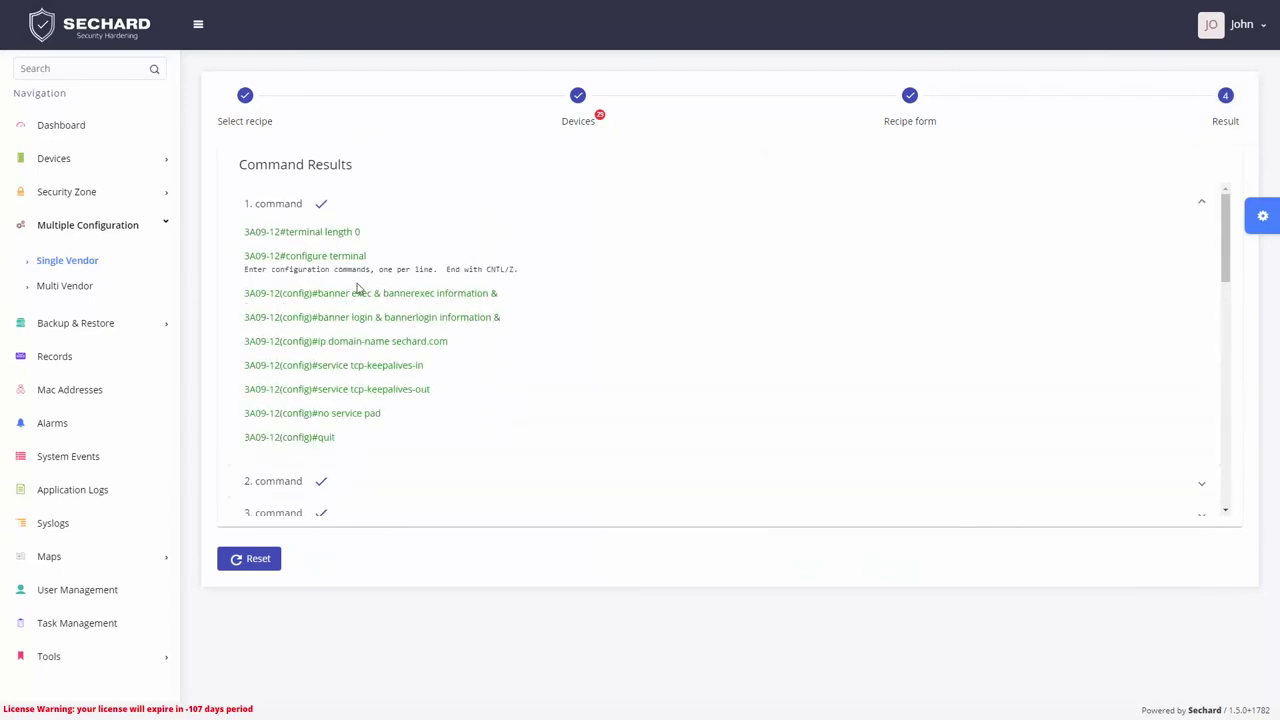
scroll(360, 300, "down", 5)
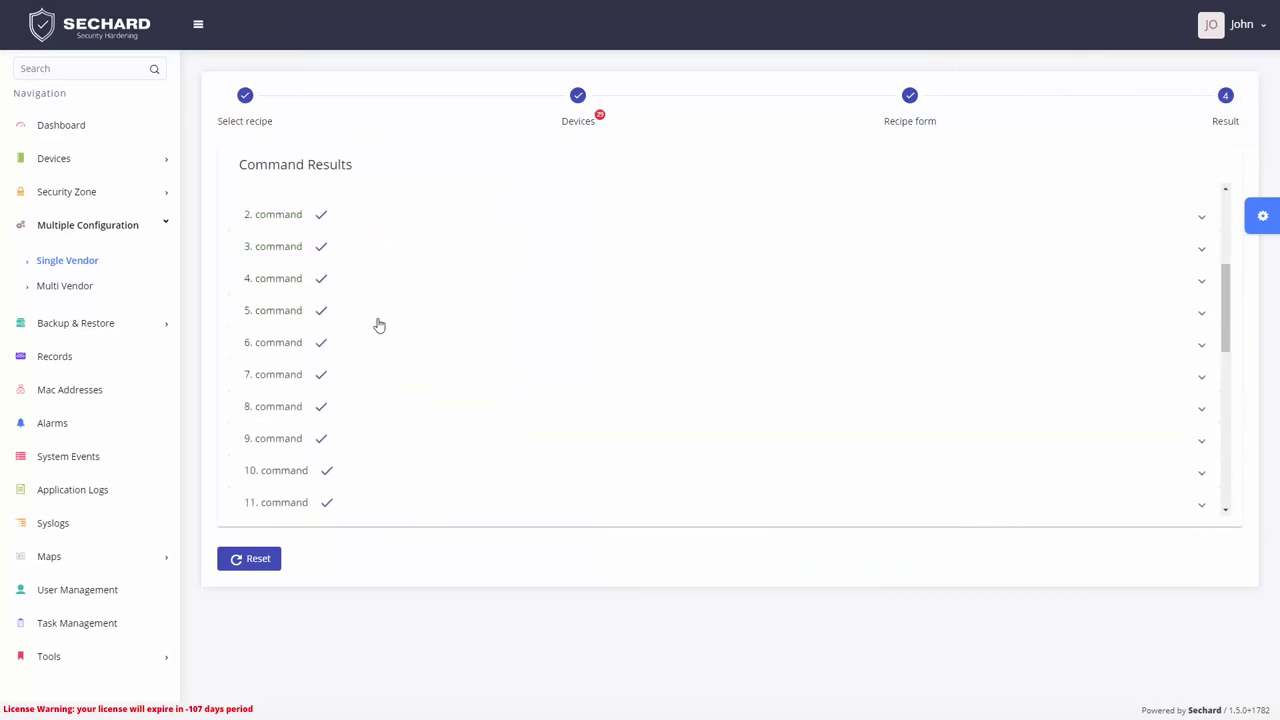
left_click(297, 318)
scroll(451, 360, "down", 2)
scroll(456, 362, "down", 8)
left_click(300, 342)
scroll(471, 371, "down", 5)
scroll(471, 371, "down", 3)
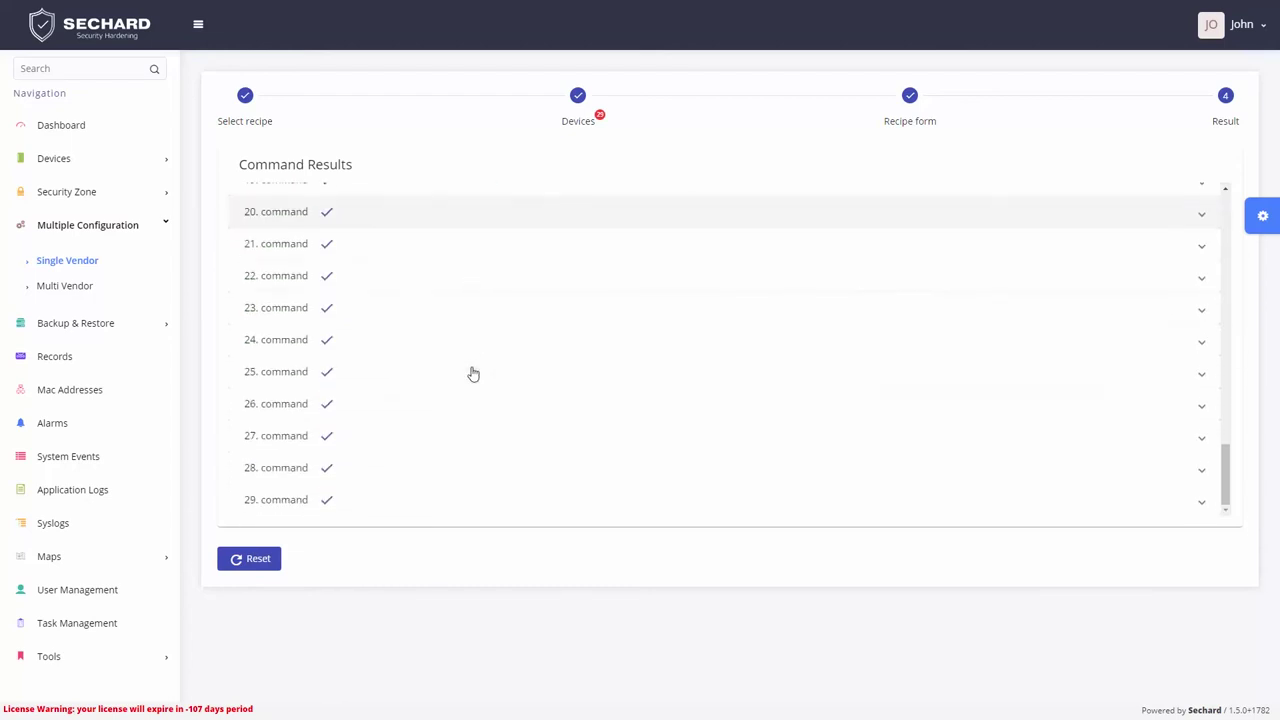
left_click(330, 505)
scroll(403, 457, "down", 1)
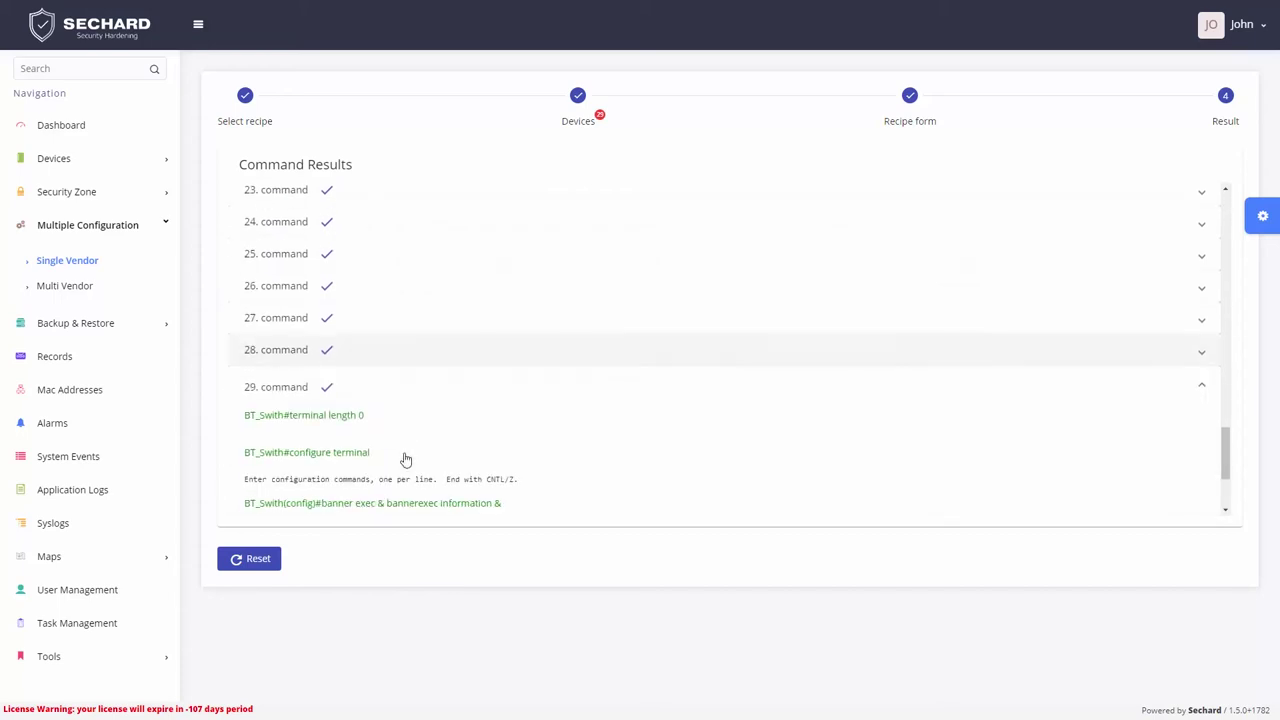
scroll(405, 459, "down", 3)
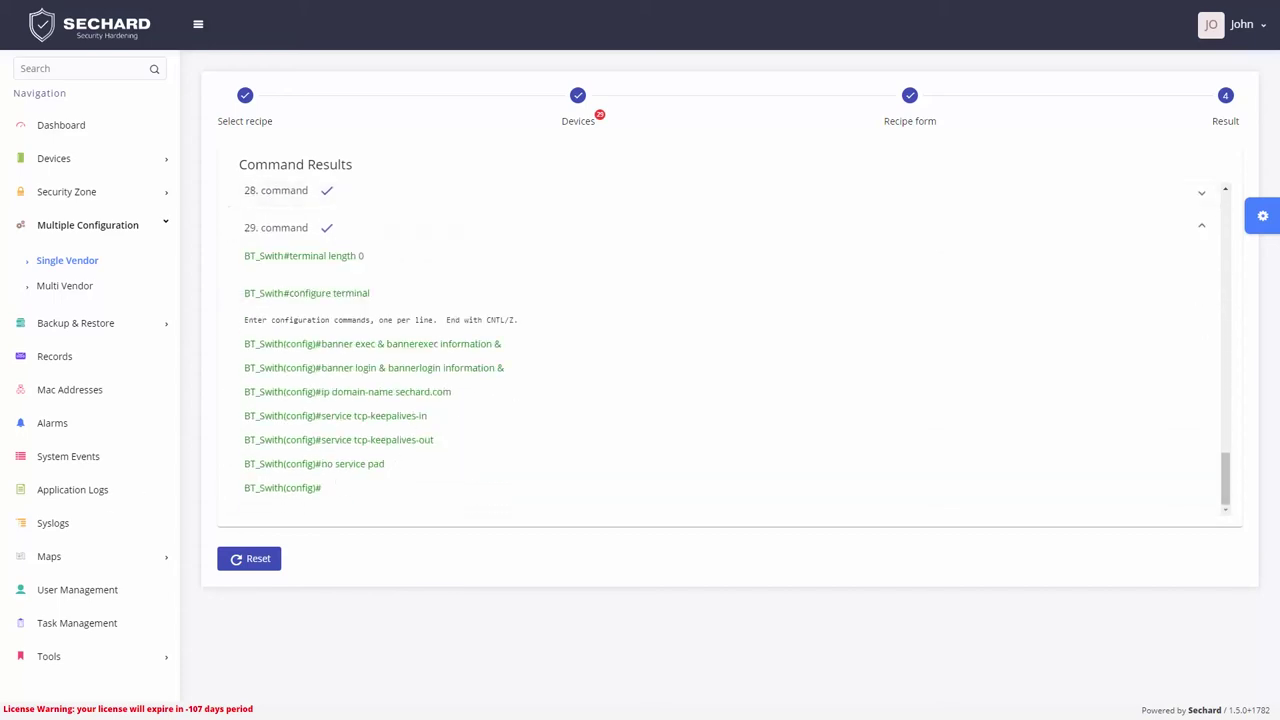